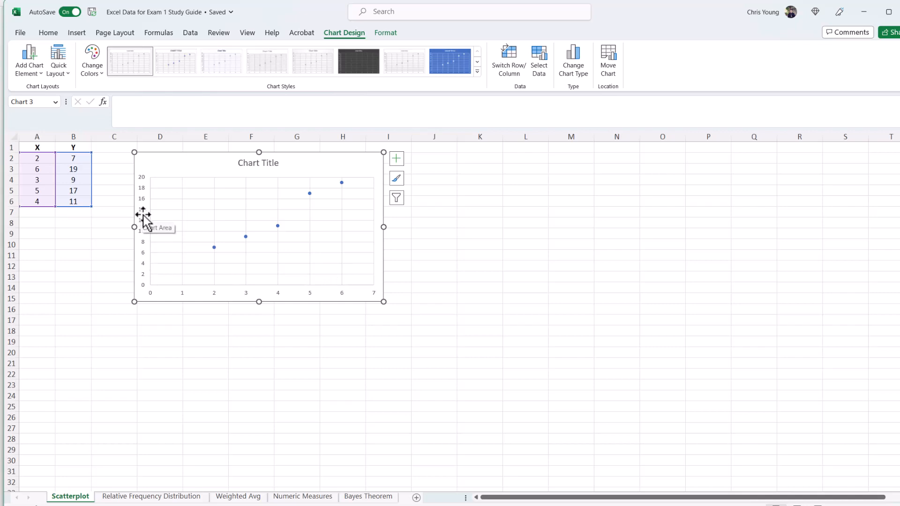
Step: Add a trendline to the existing scatter chart
left_click(395, 160)
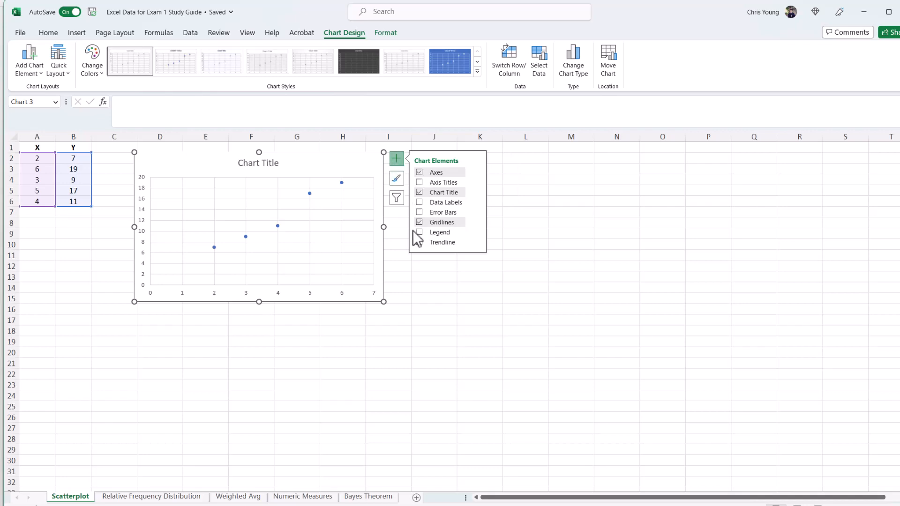
left_click(420, 242)
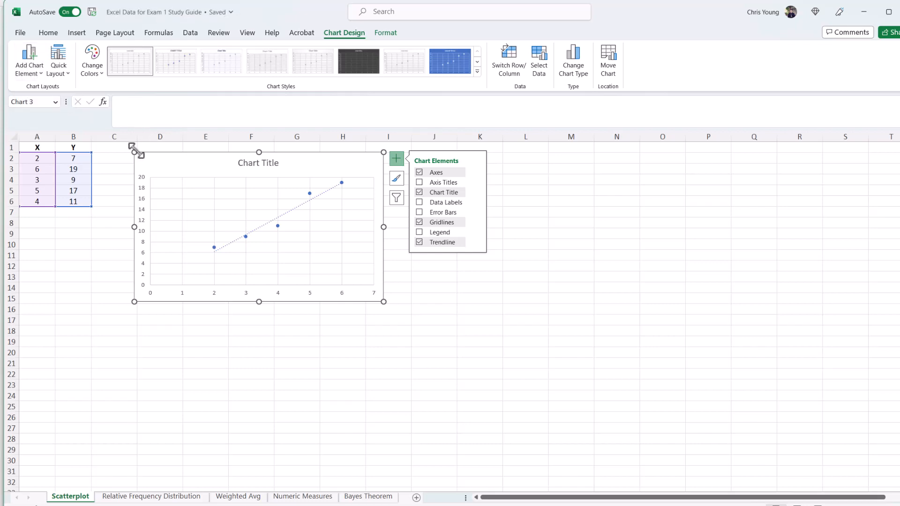
left_click(111, 149)
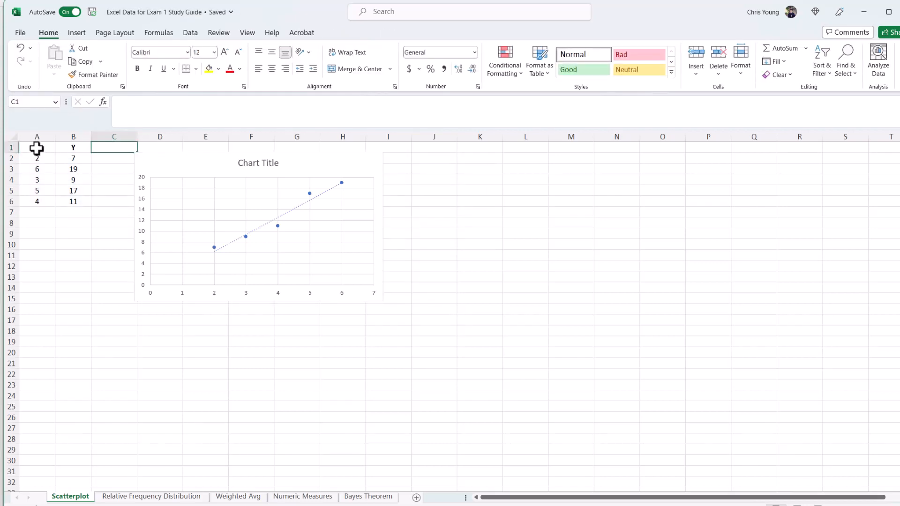
Step: Copy the X and Y data table into a new location starting at cell A17
left_click_drag(36, 149, 71, 199)
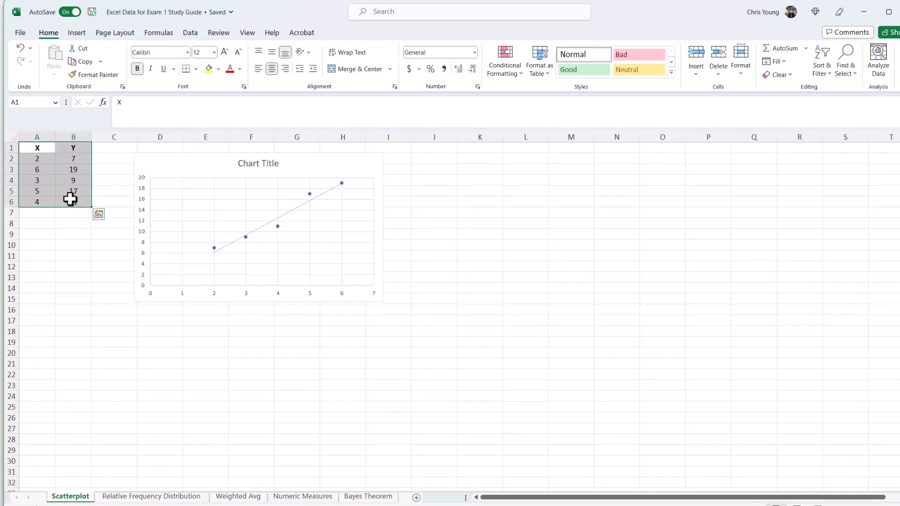
key("ctrl+c")
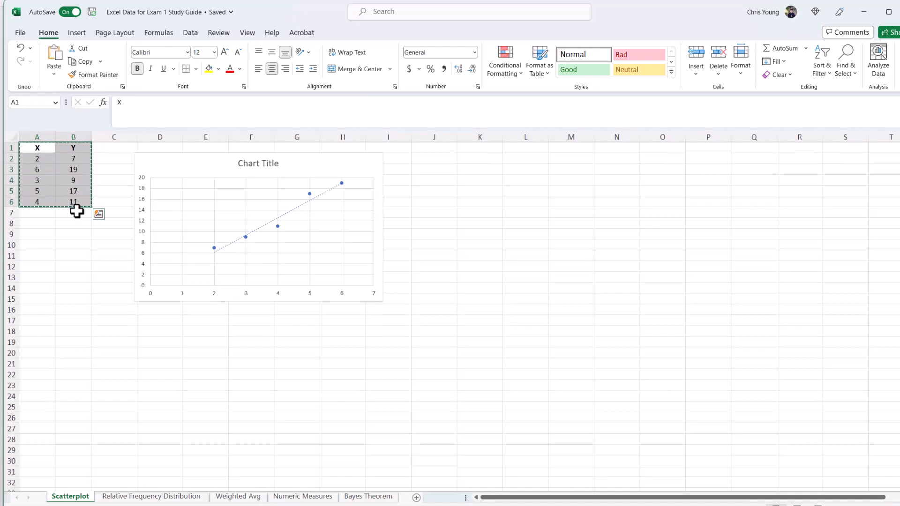
left_click(37, 322)
key("ctrl+v")
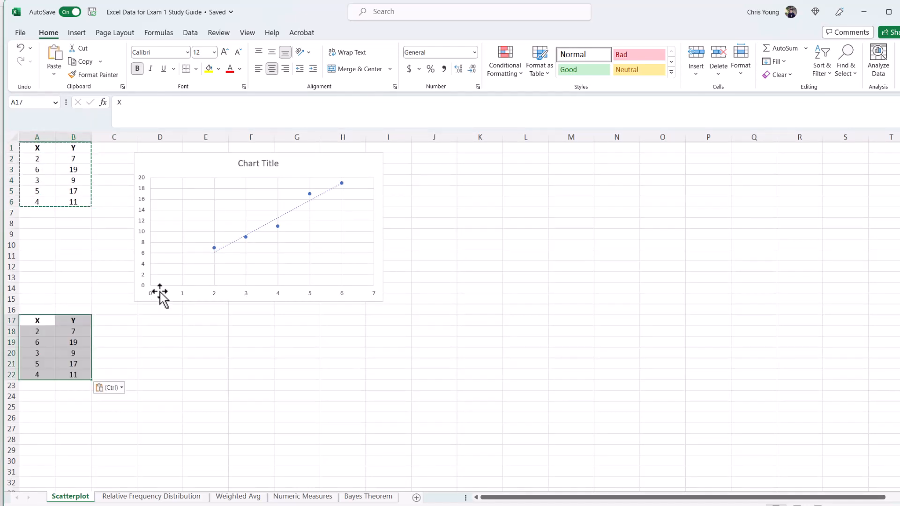
Step: Insert a scatter chart from the copied data, place it below the first chart, and add a trendline
left_click(44, 335)
left_click_drag(44, 335, 72, 371)
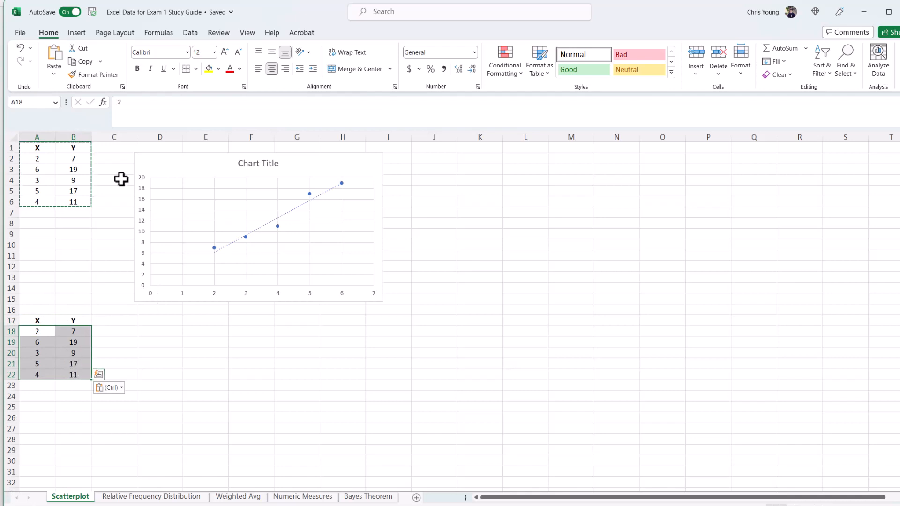
left_click(82, 33)
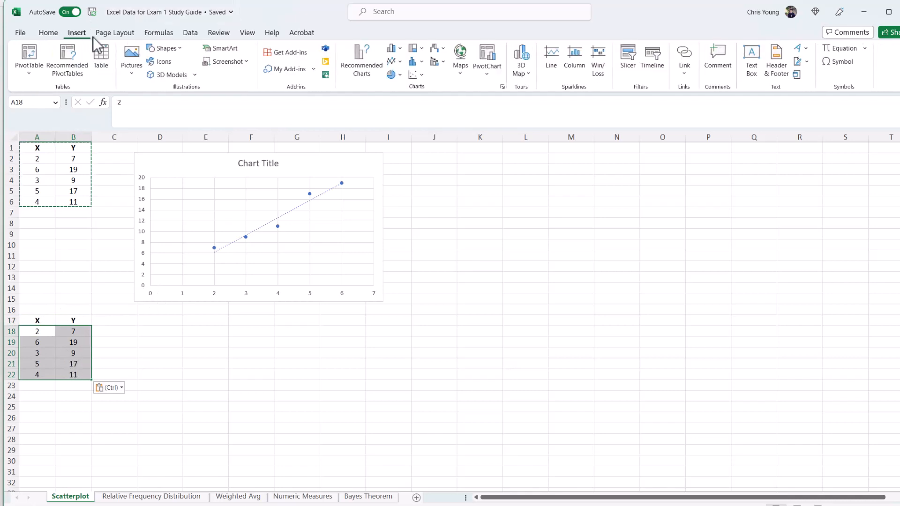
left_click(414, 74)
left_click(426, 112)
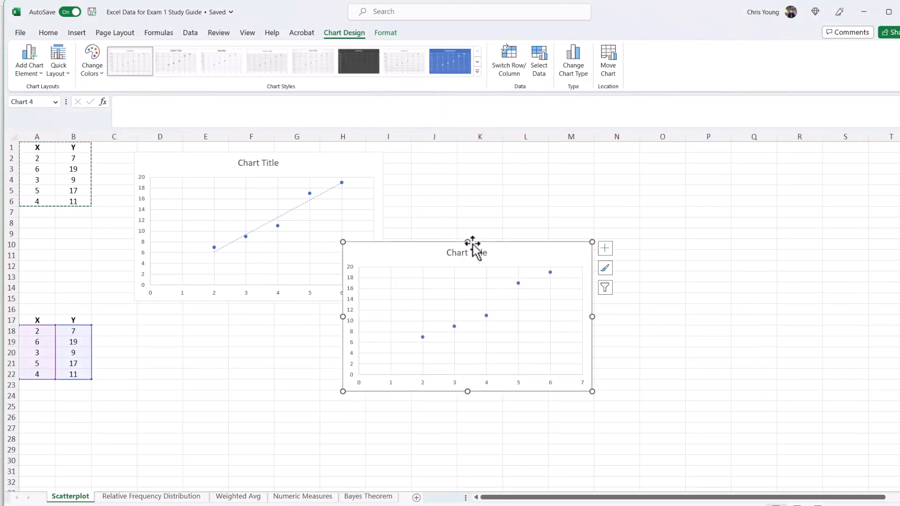
left_click_drag(500, 243, 292, 318)
left_click(397, 324)
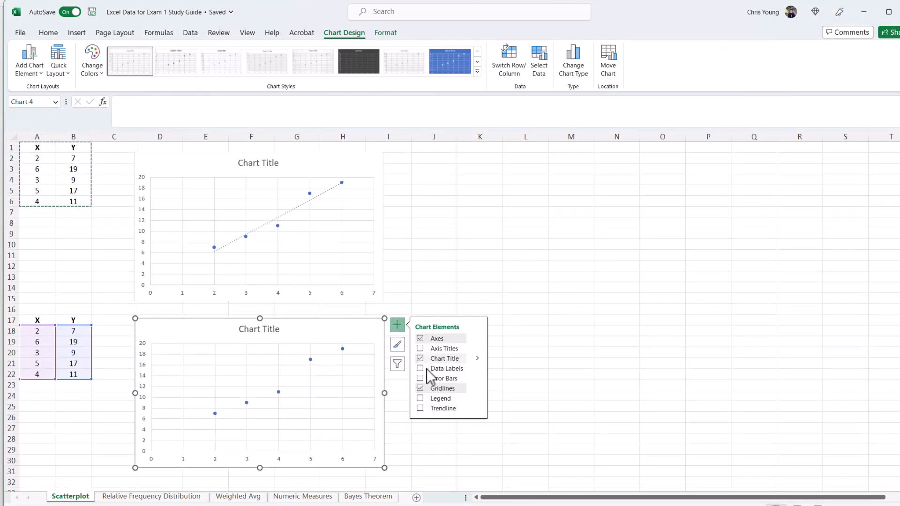
left_click(420, 408)
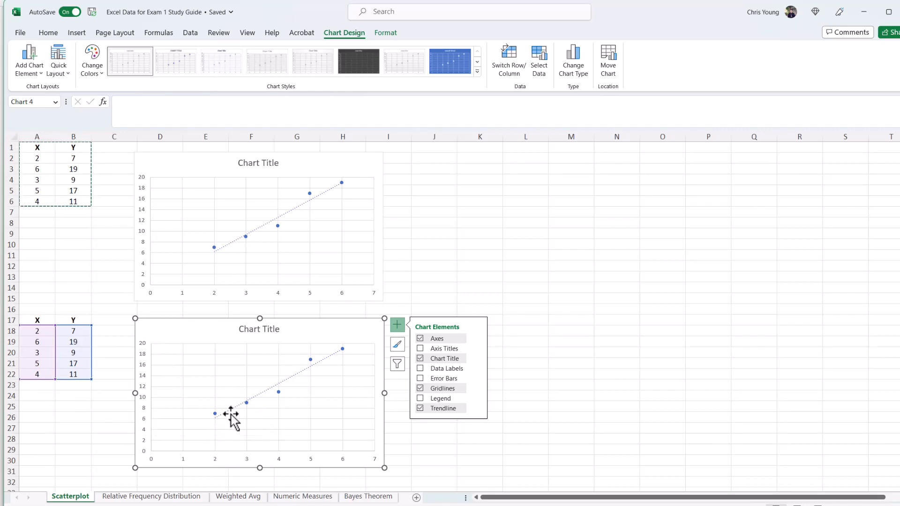
Step: Change the copied Y values in B18 to 18 and in B20 to 14
left_click(83, 331)
type("18")
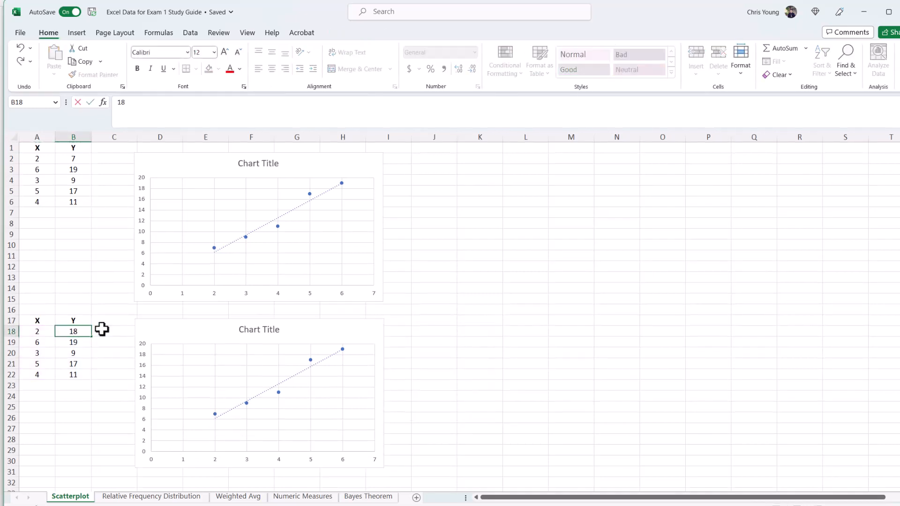
key("Return")
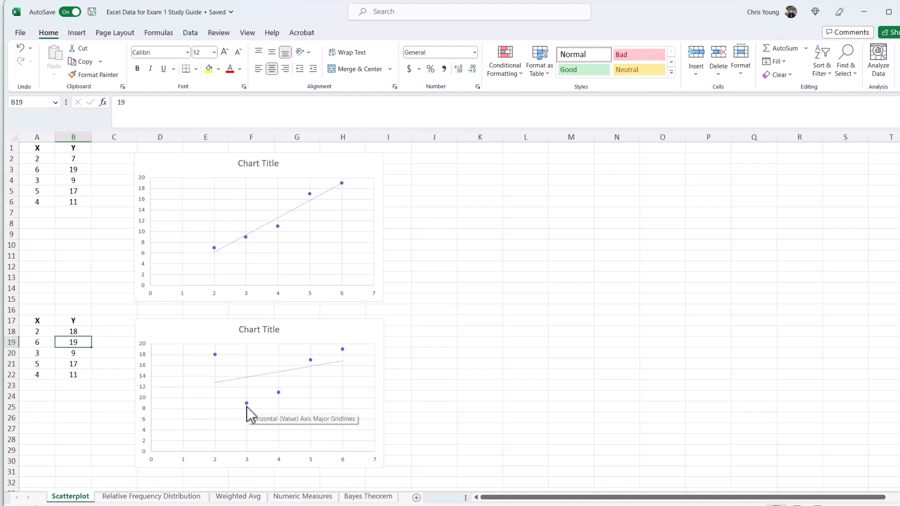
left_click(89, 355)
type("14")
key("Return")
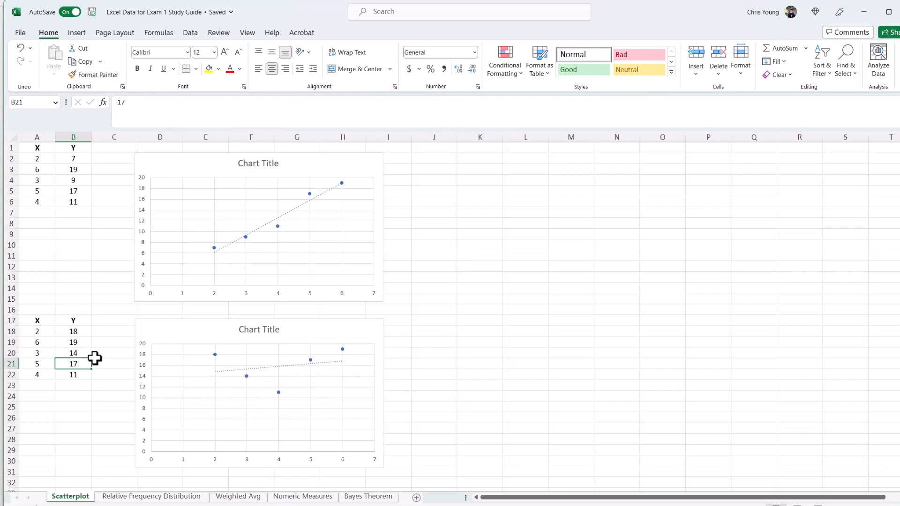
Step: Change the copied Y values in B21 to 8 and in B19 to 4
type("8")
key("Return")
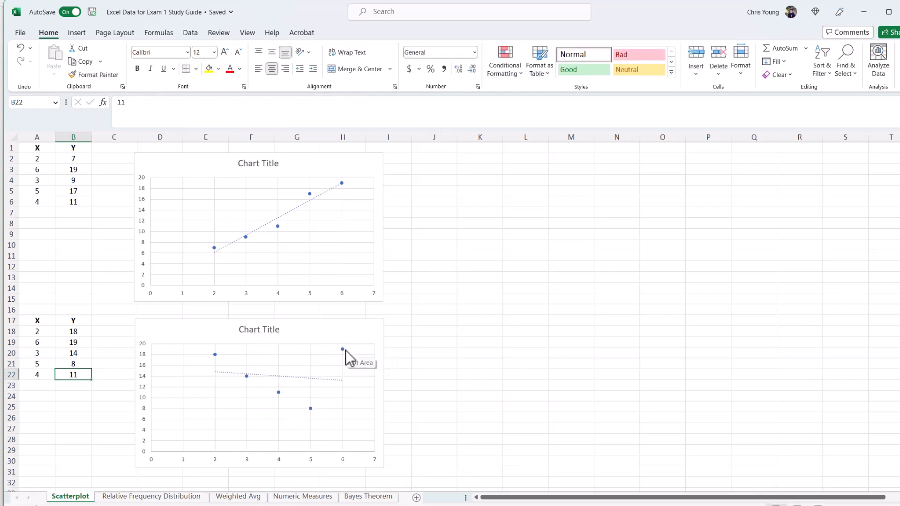
left_click(80, 341)
type("4")
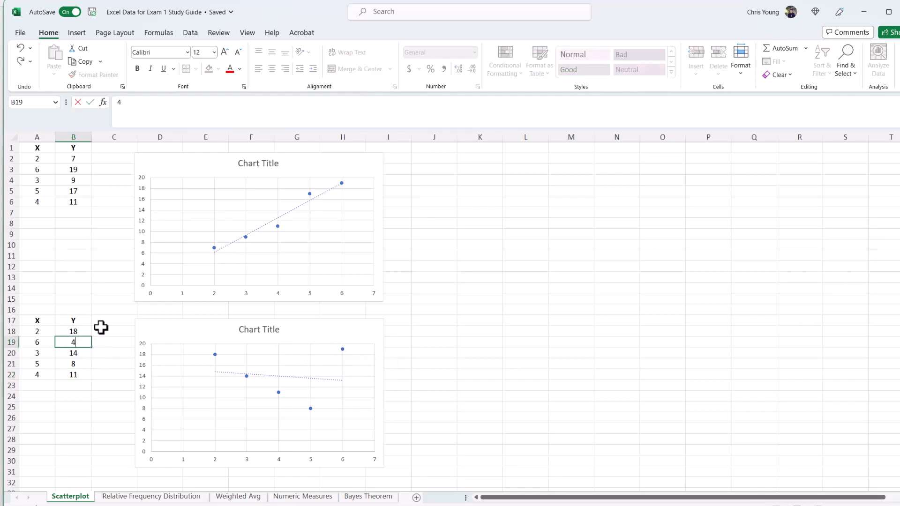
key("Return")
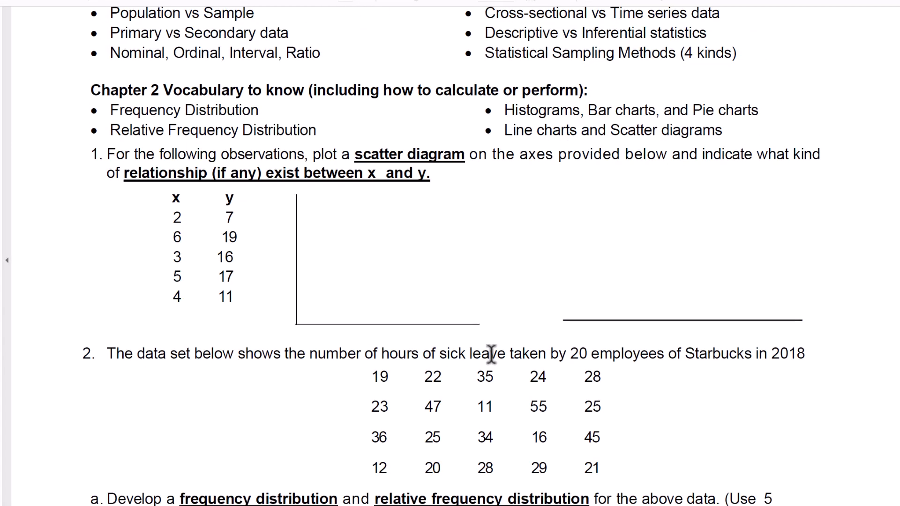
Step: Read the sick-leave question in the study guide, then open the Relative Frequency Distribution sheet in Excel
scroll(490, 353, "down", 6)
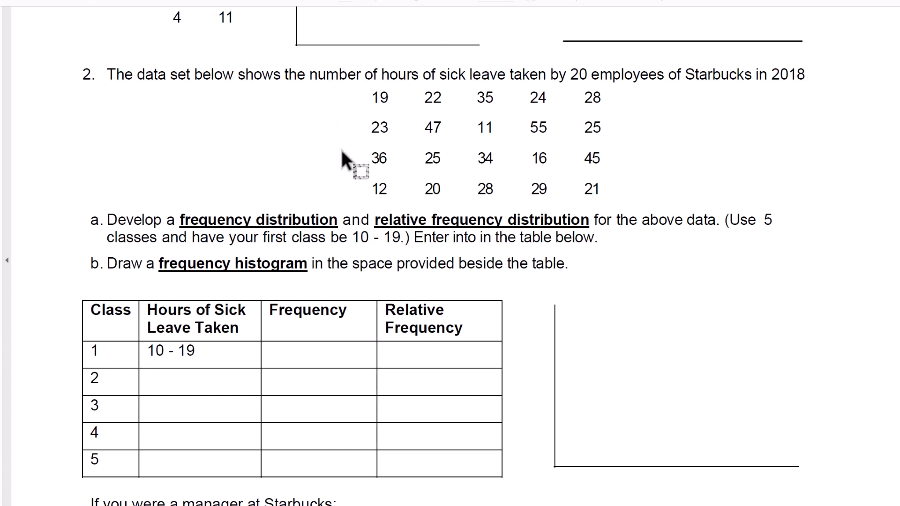
scroll(379, 299, "down", 1)
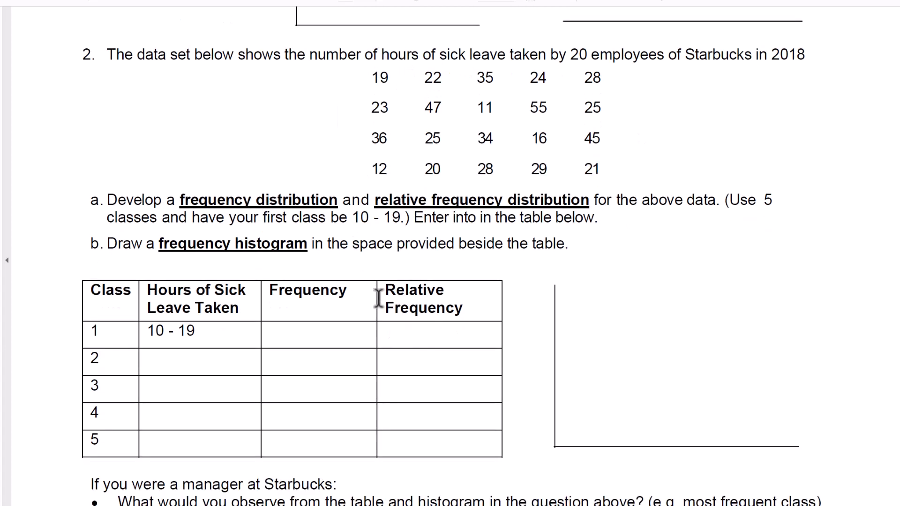
scroll(378, 299, "down", 1)
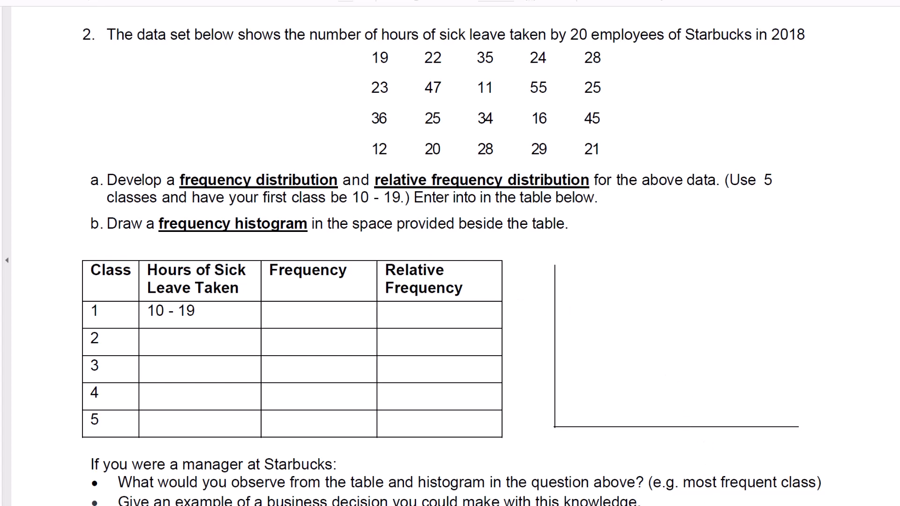
key("alt+Tab")
left_click(151, 496)
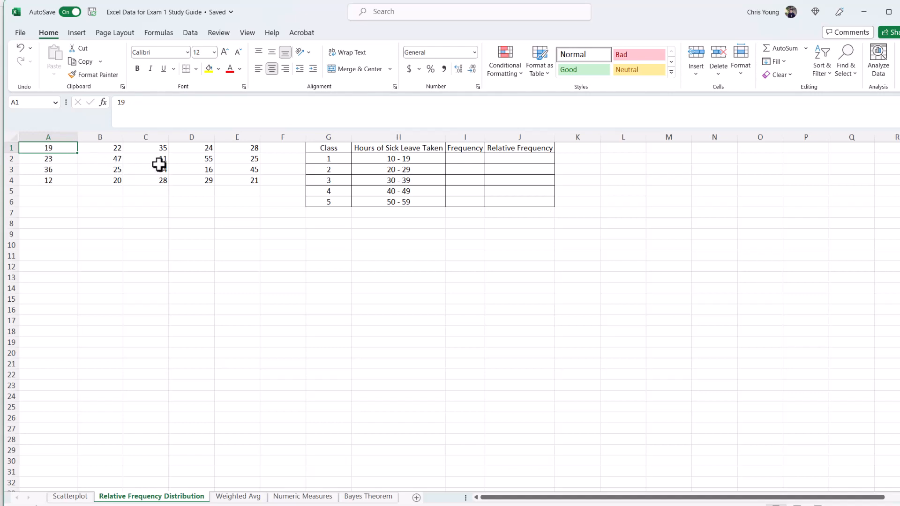
Step: Check the values falling in 10 - 19 and enter 4 as that class's frequency
left_click(204, 170)
left_click(48, 179)
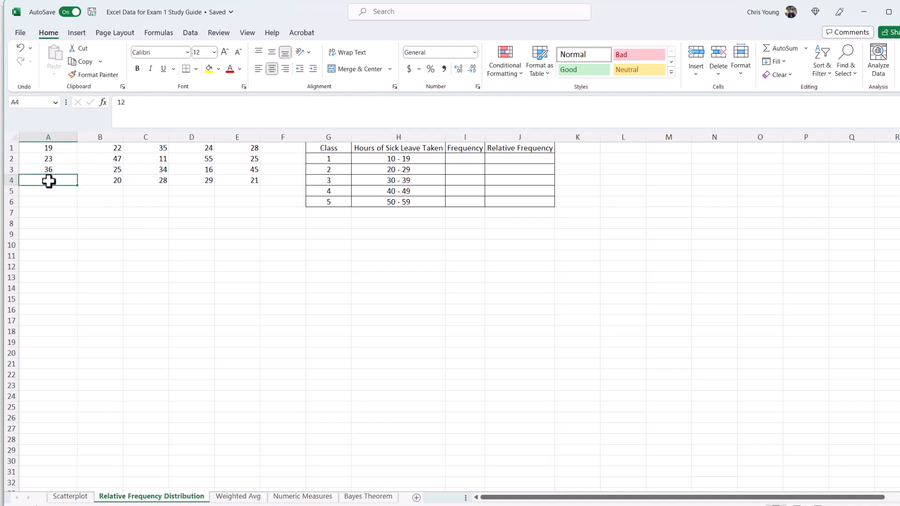
left_click(155, 158)
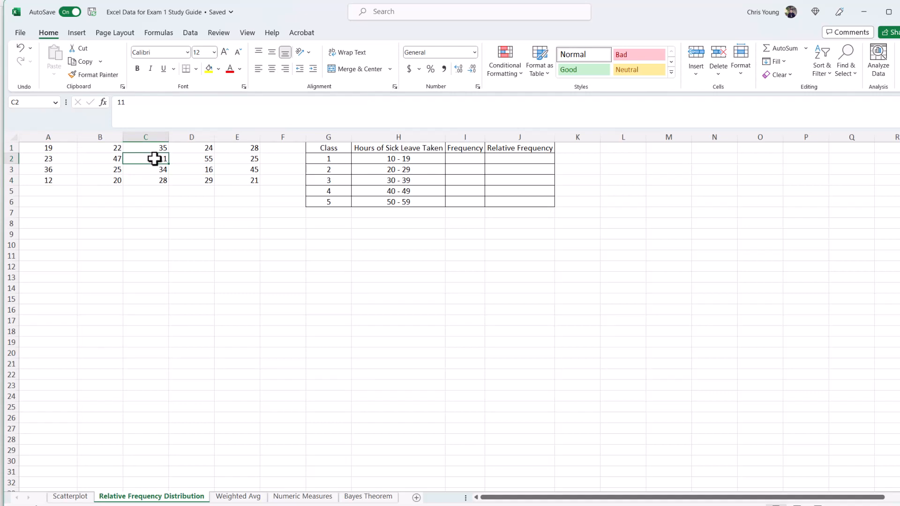
left_click(469, 158)
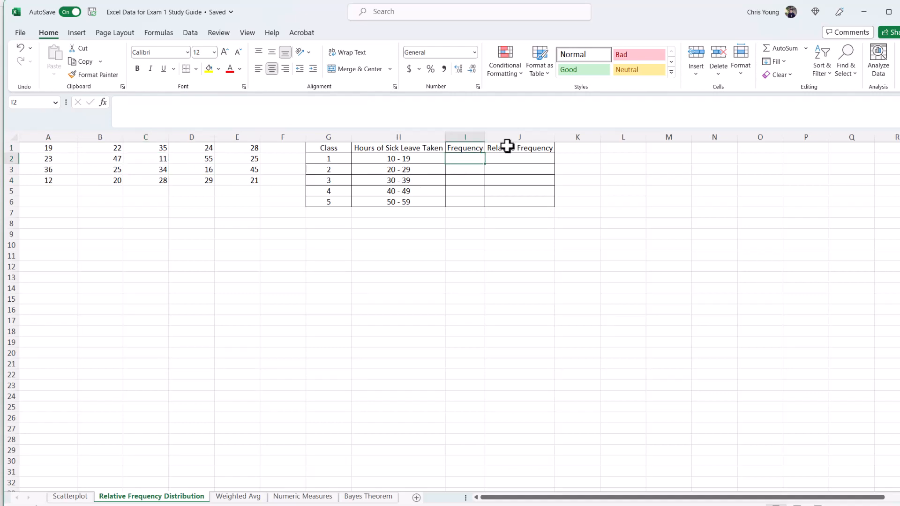
type("4")
key("Return")
key("Up")
Step: Pick out each data value that falls in the 20 - 29 class
left_click(112, 148)
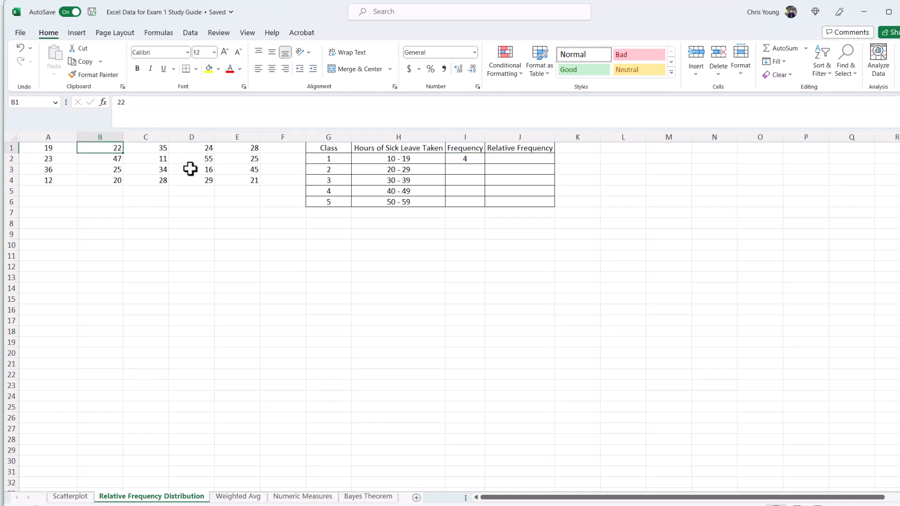
left_click(203, 148, "ctrl")
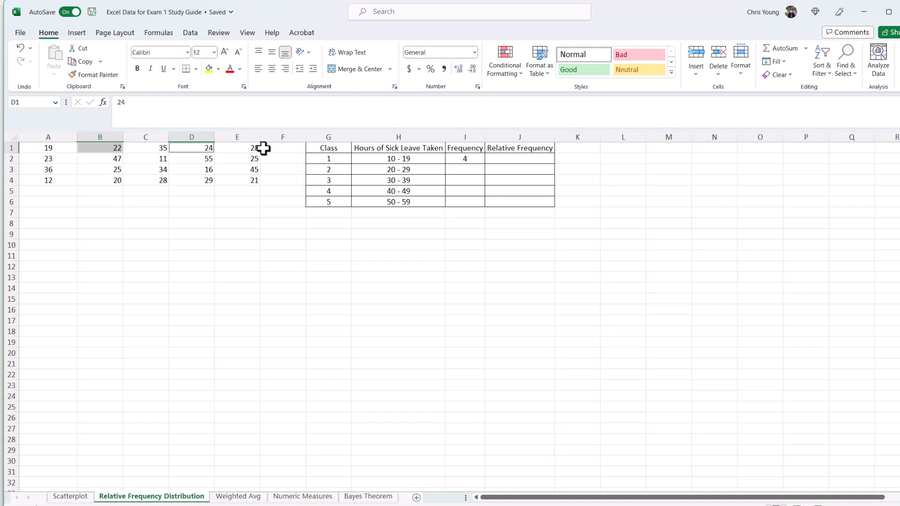
left_click(248, 148, "ctrl")
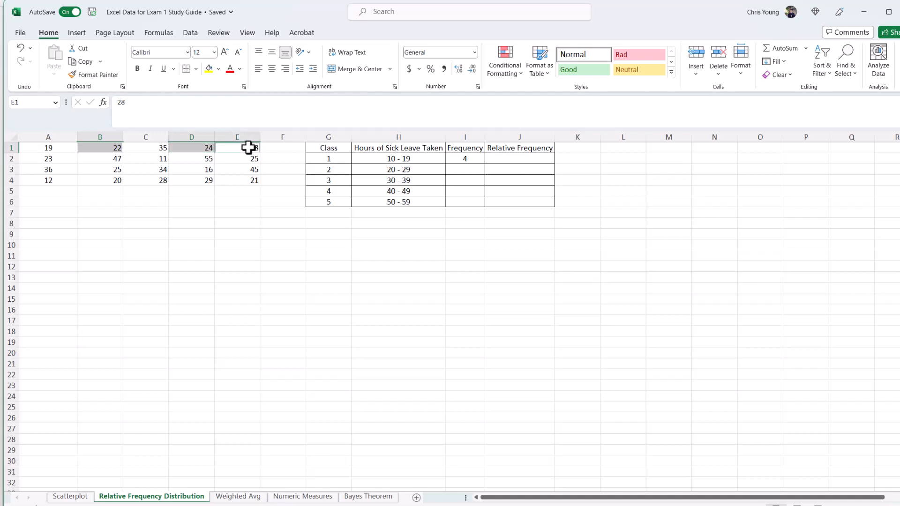
left_click(55, 161, "ctrl")
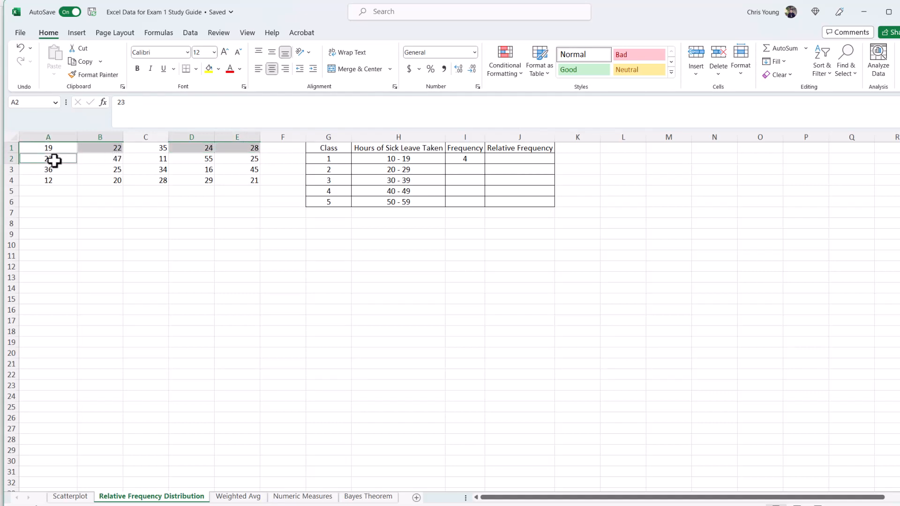
left_click(248, 159, "ctrl")
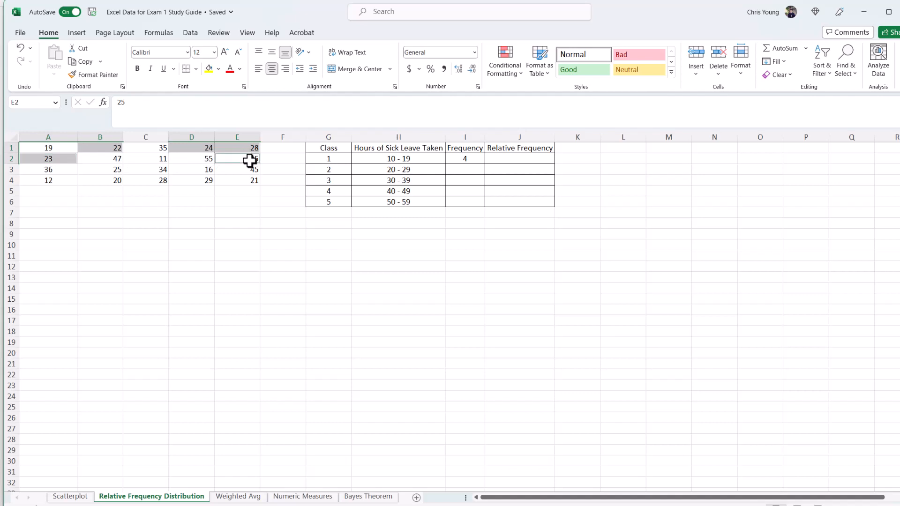
left_click(110, 170, "ctrl")
left_click(111, 179, "ctrl")
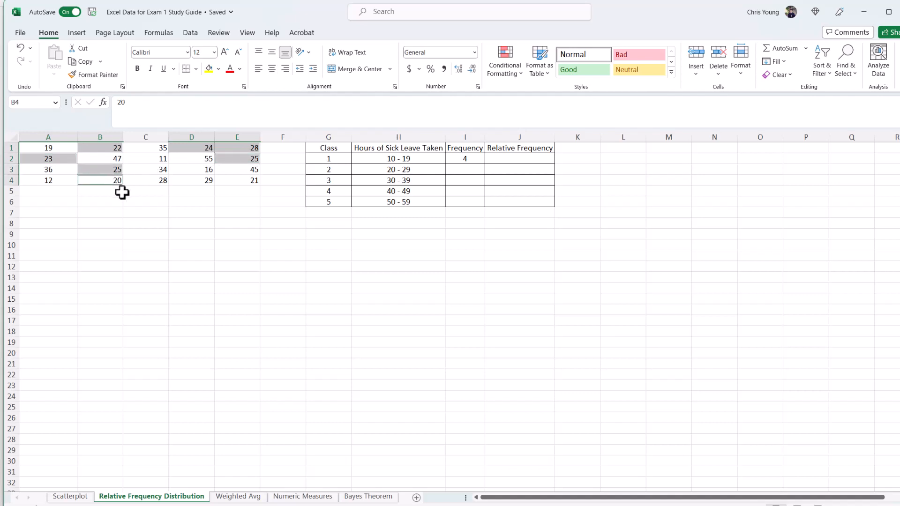
left_click(156, 181, "ctrl")
left_click(202, 180, "ctrl")
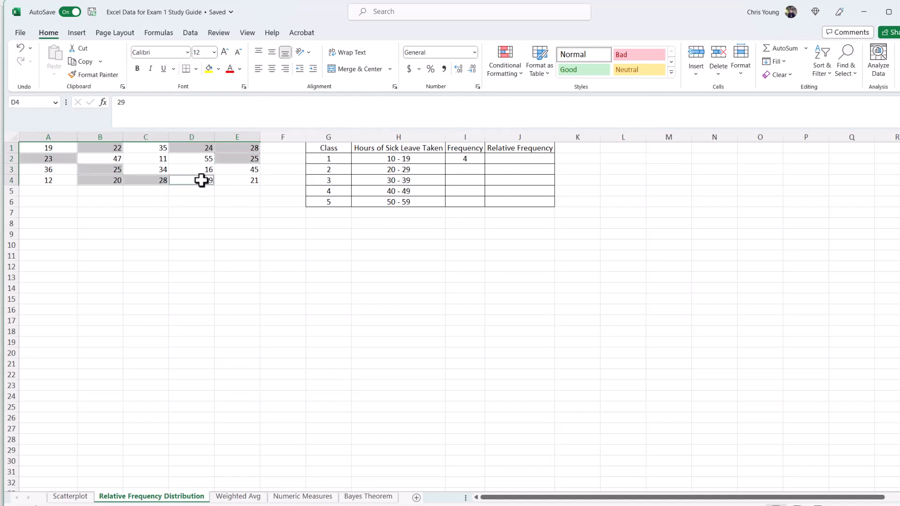
left_click(249, 181, "ctrl")
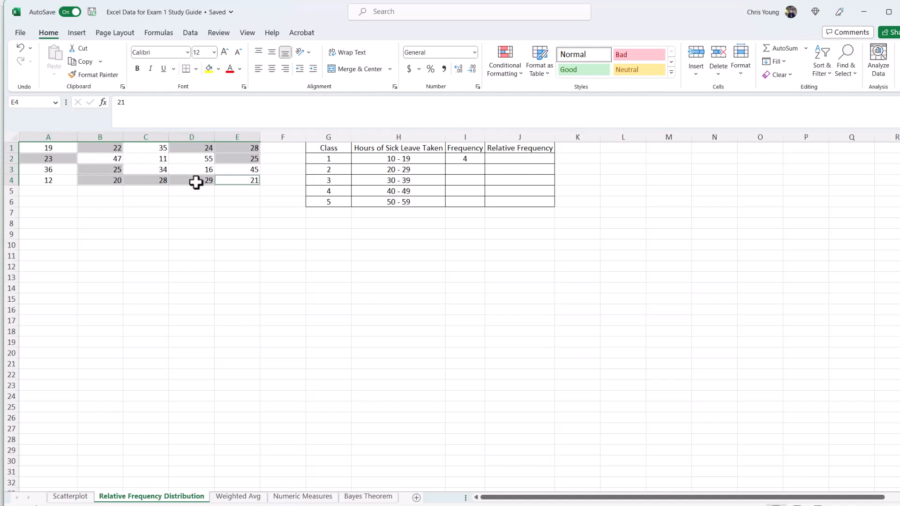
Step: Enter 10 as the frequency for the 20 - 29 class
left_click(463, 169)
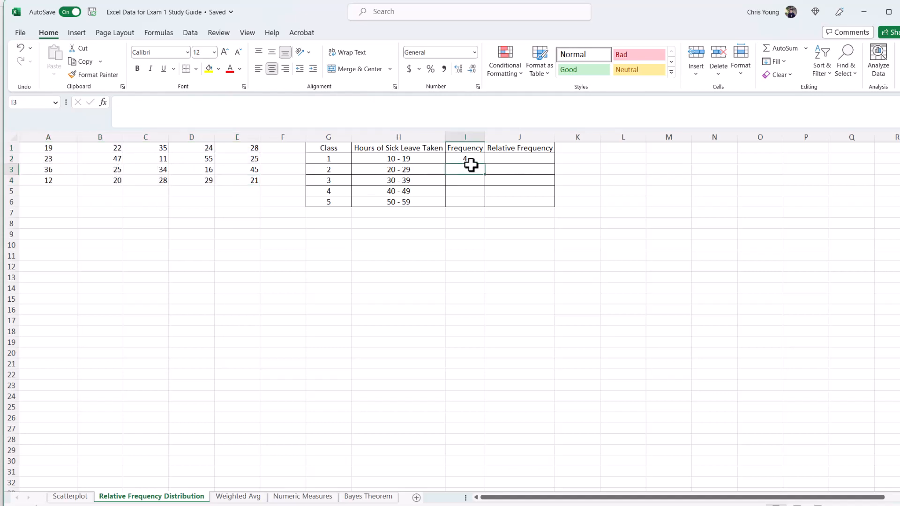
type("10")
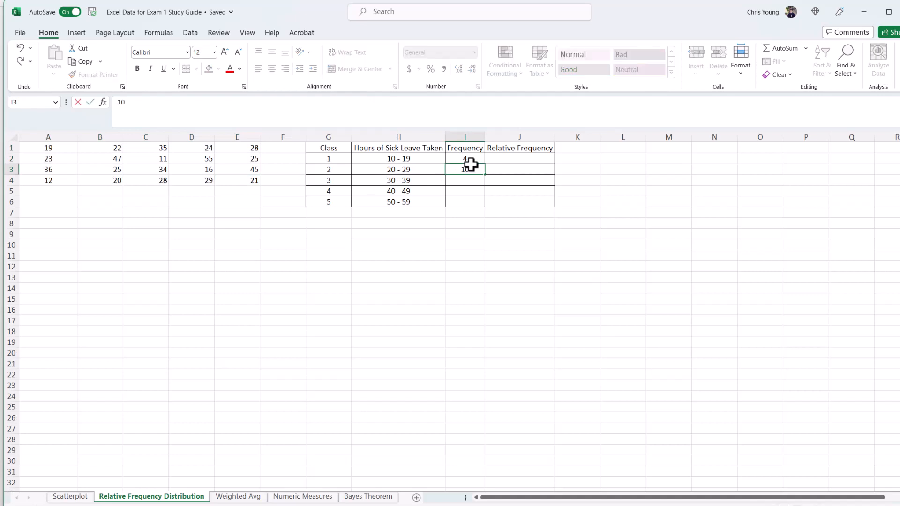
key("Return")
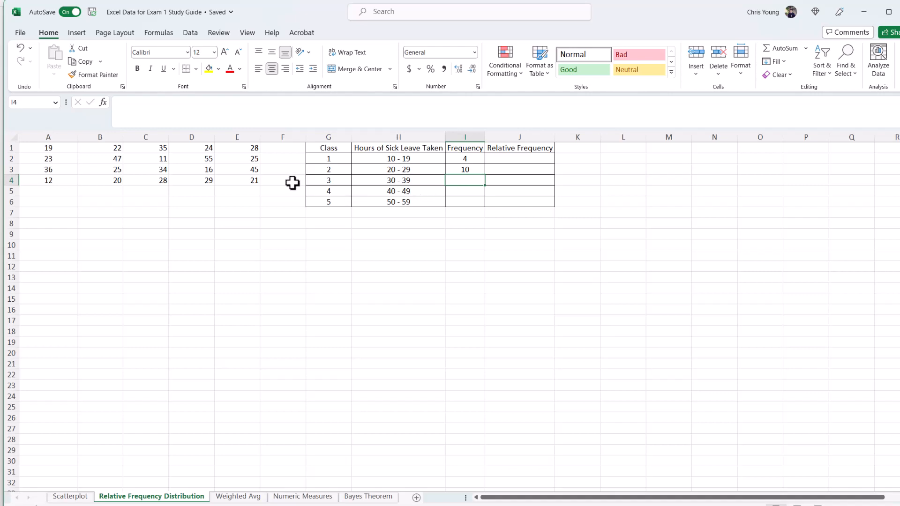
Step: Check which data values fall in the 30 - 39 class and enter 3 as its frequency
left_click(164, 149)
left_click(51, 170, "ctrl")
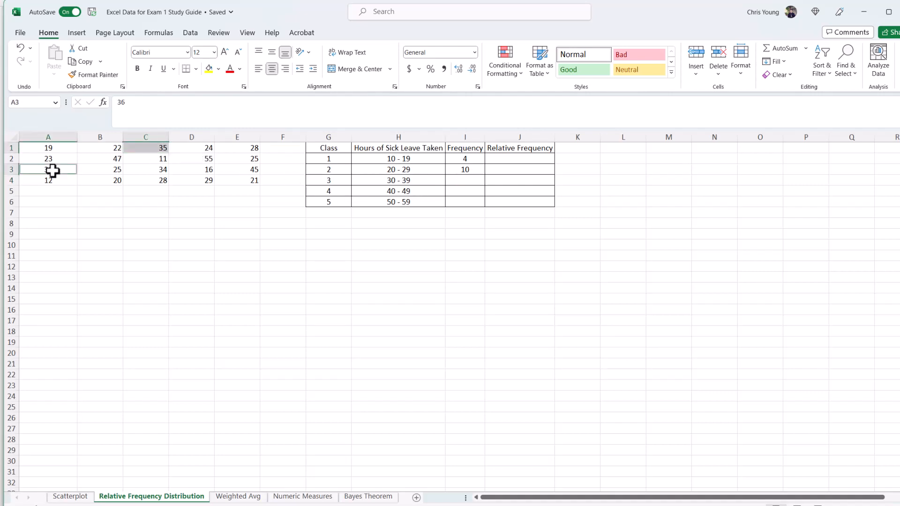
left_click(158, 169, "ctrl")
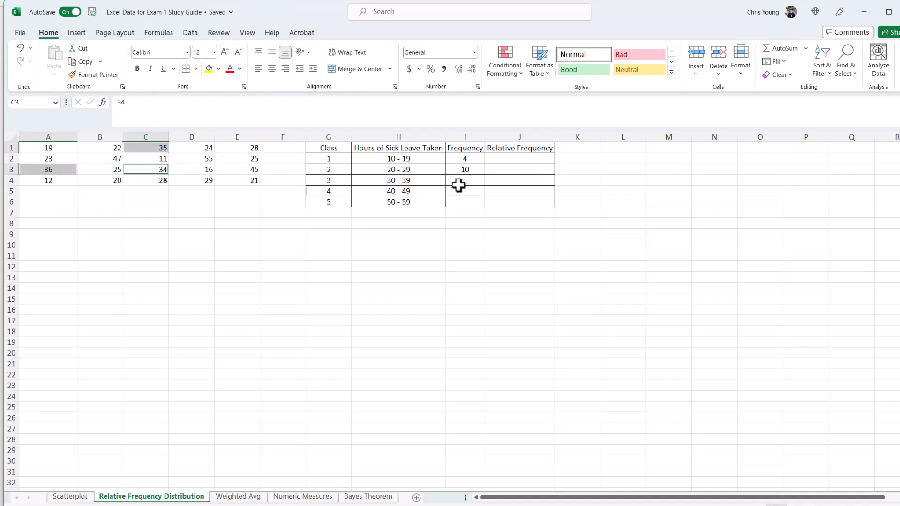
left_click(478, 178)
type("3")
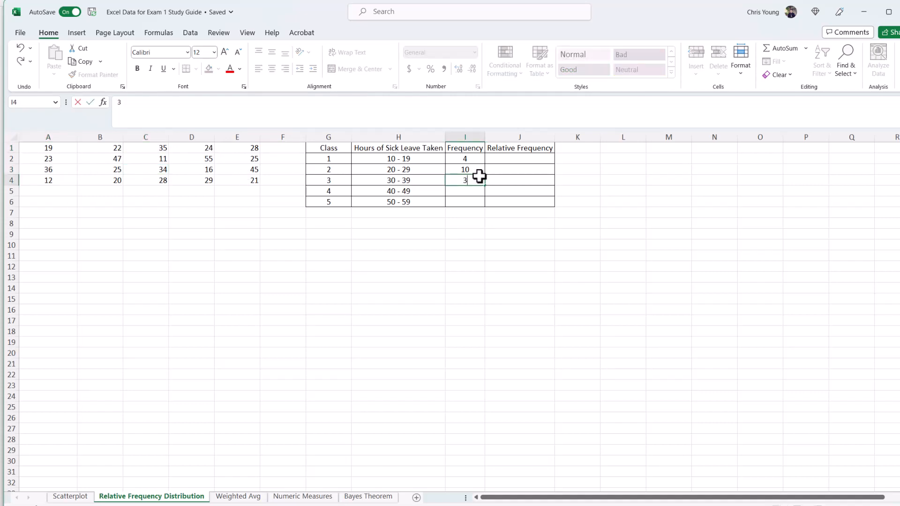
key("Return")
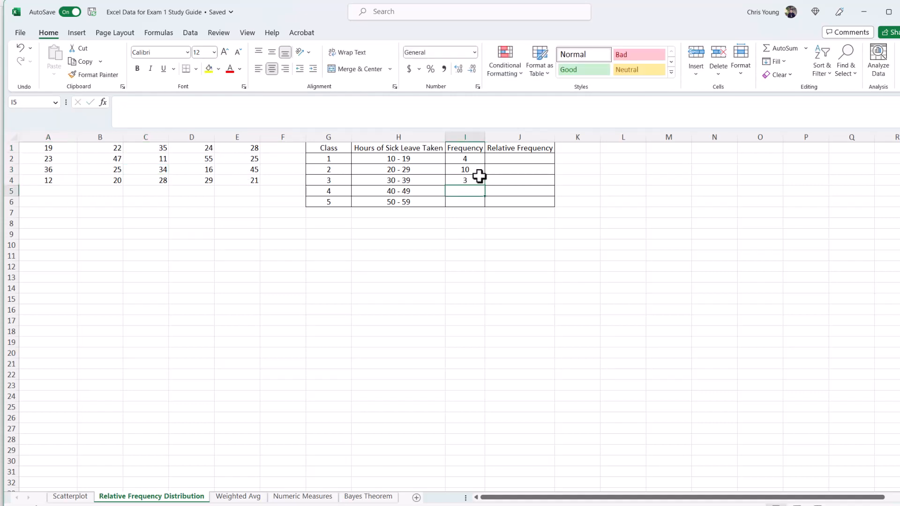
Step: Check the values in the 40 - 49 class and enter 2 as its frequency
left_click(111, 159)
left_click(253, 169, "ctrl")
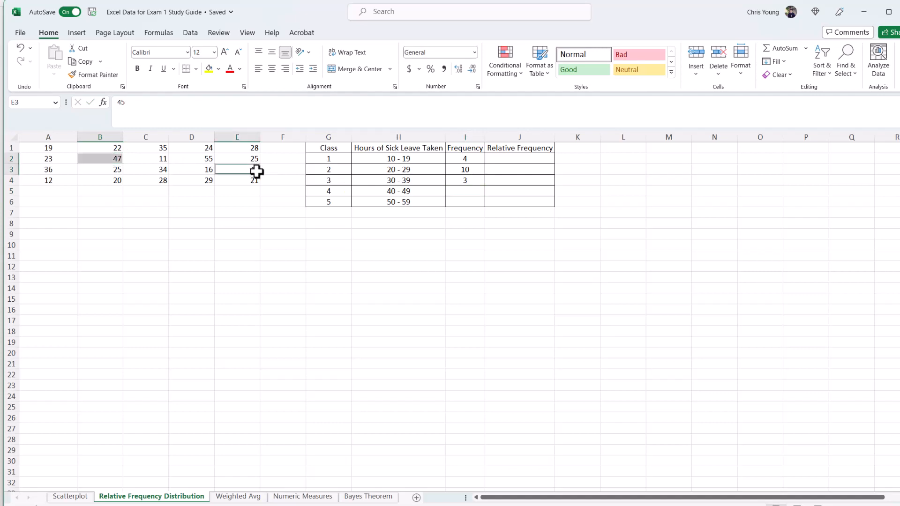
left_click(471, 192)
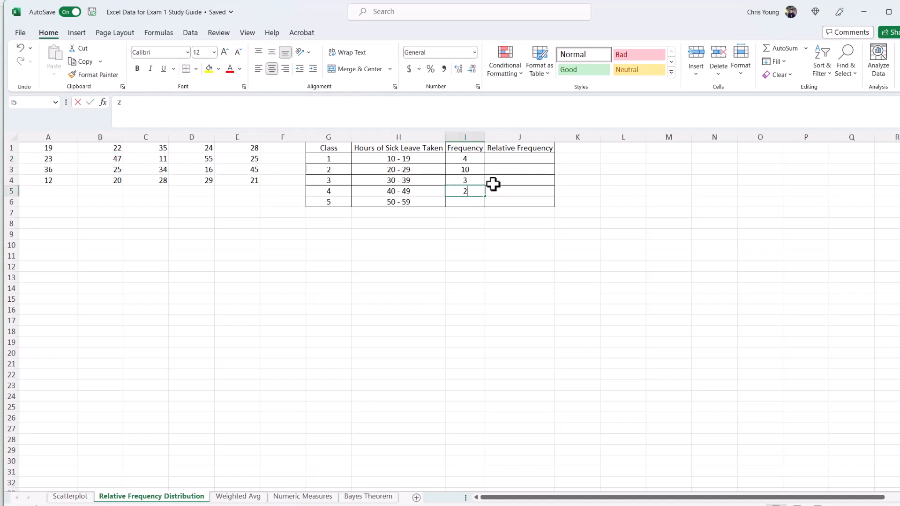
key("Return")
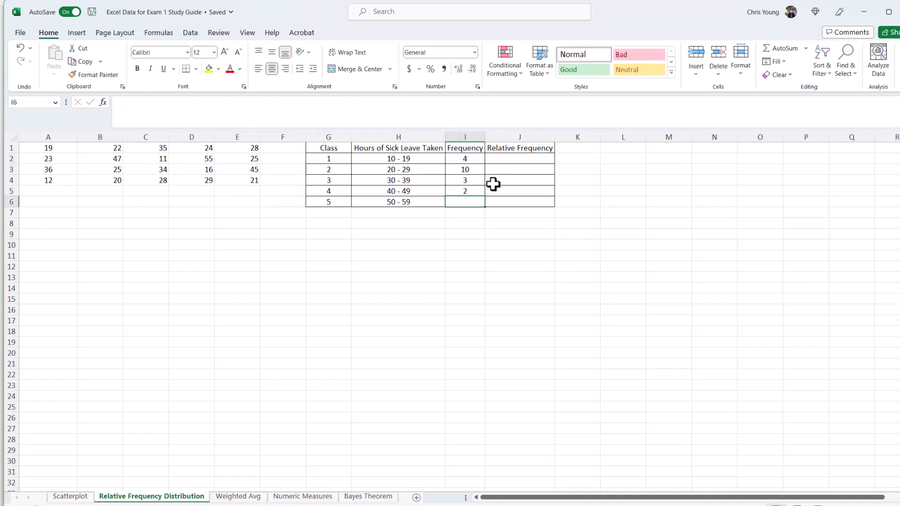
Step: Check the value in the 50 - 59 class and enter 1 as its frequency
left_click(206, 160)
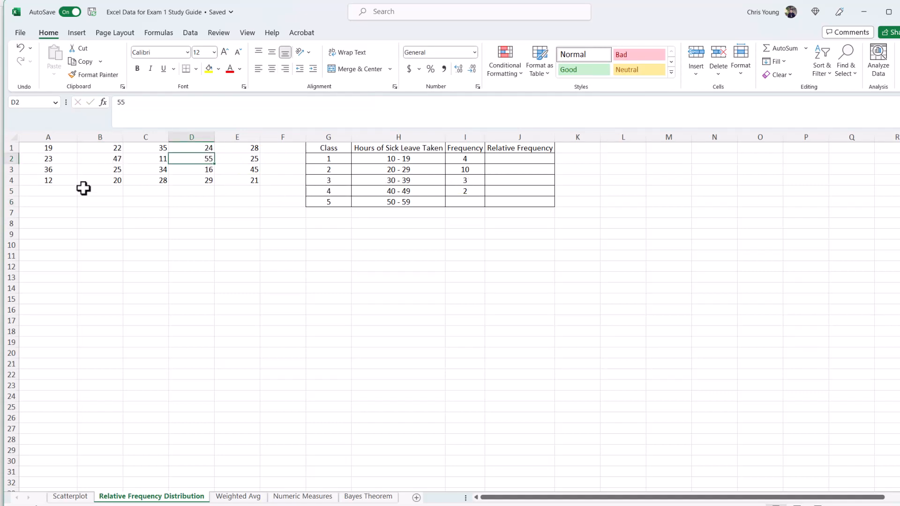
left_click(468, 202)
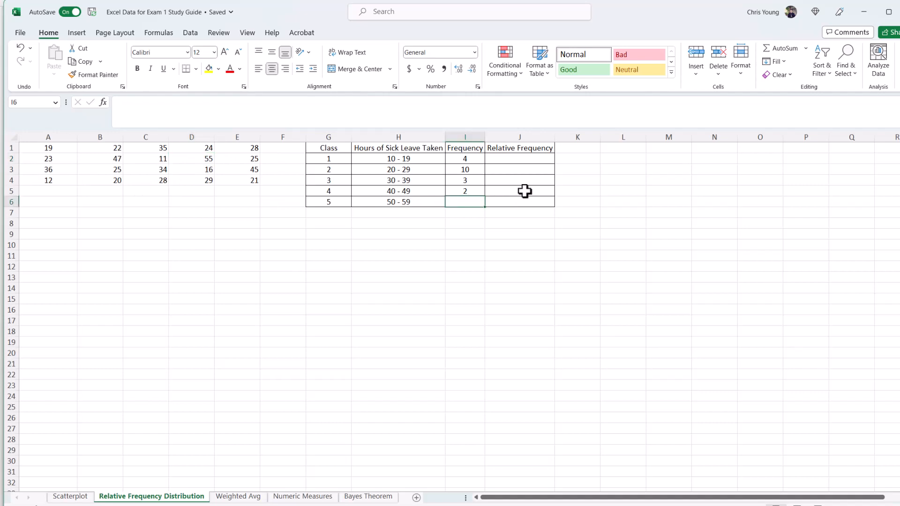
type("1")
key("Return")
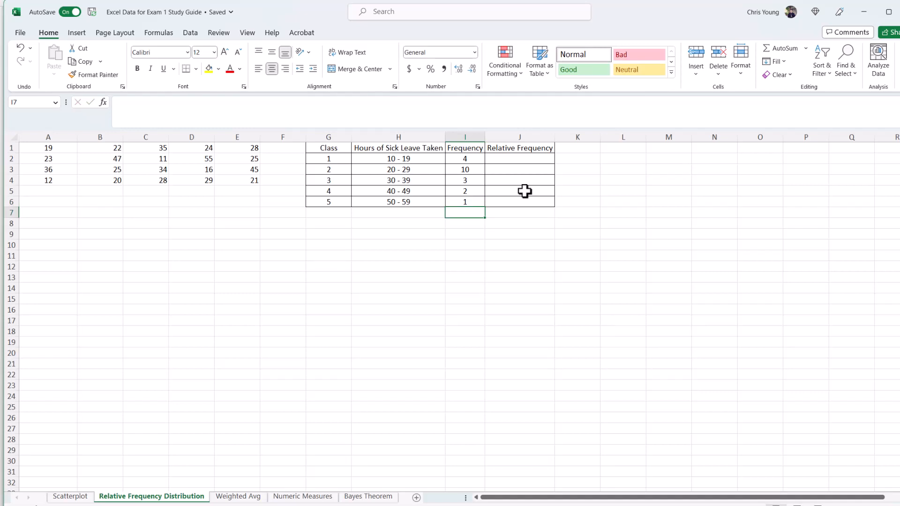
Step: Compare against the study guide, then total the Frequency column with AutoSum in the cell below it
left_click(694, 505)
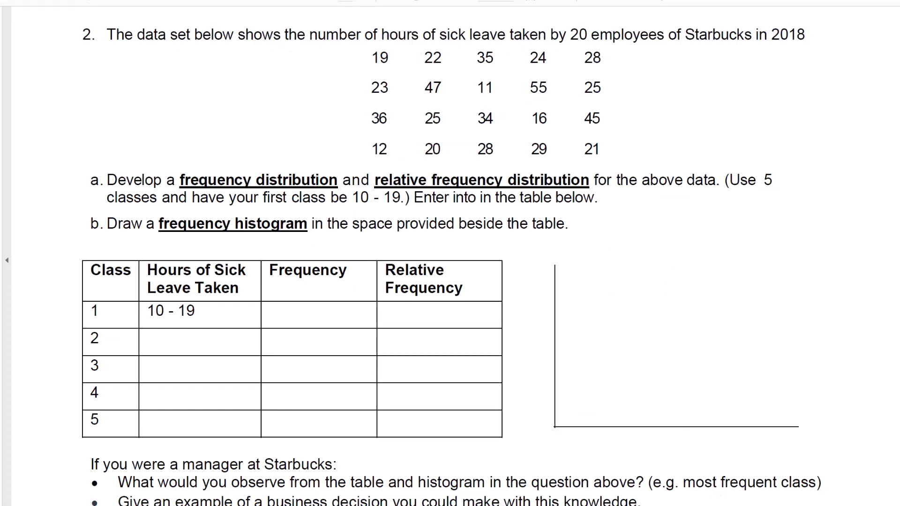
left_click(698, 505)
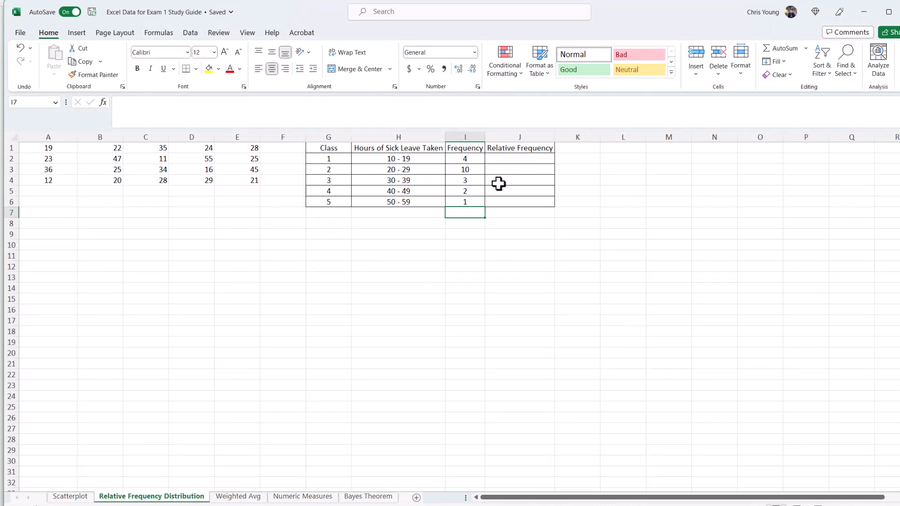
left_click_drag(471, 157, 474, 201)
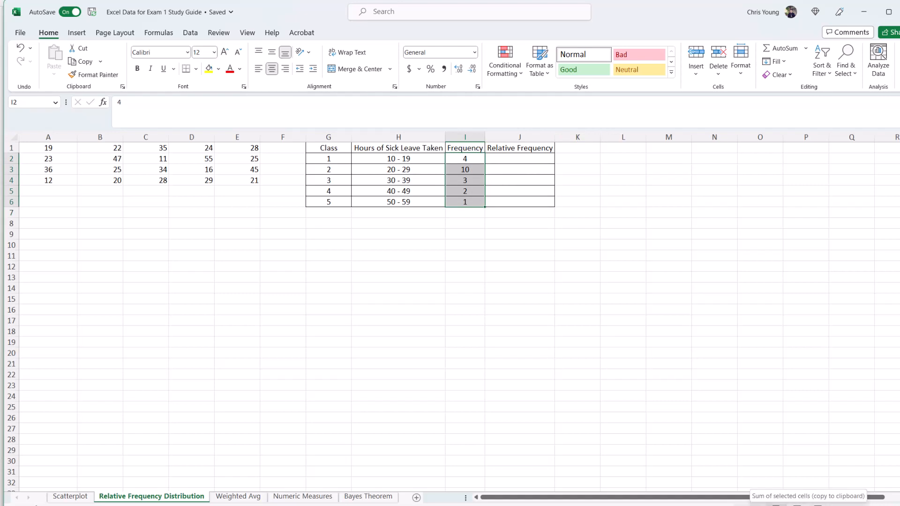
left_click(470, 214)
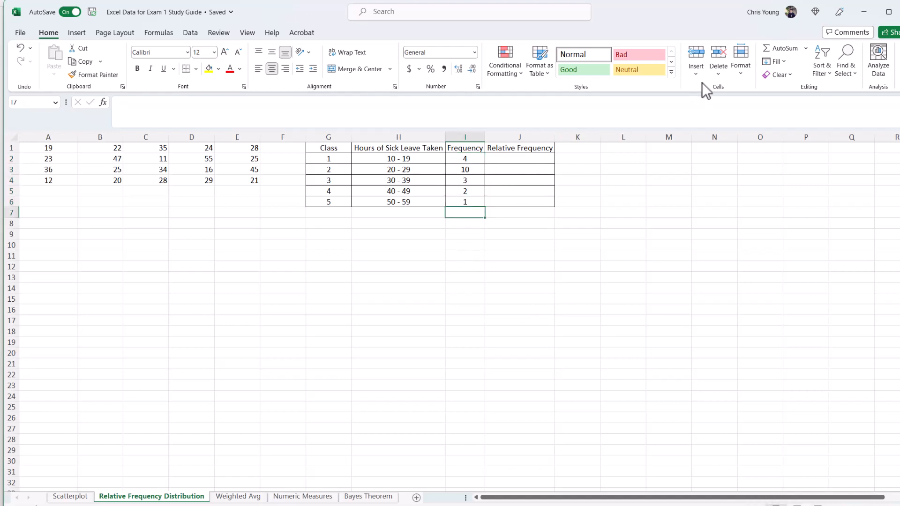
left_click(786, 49)
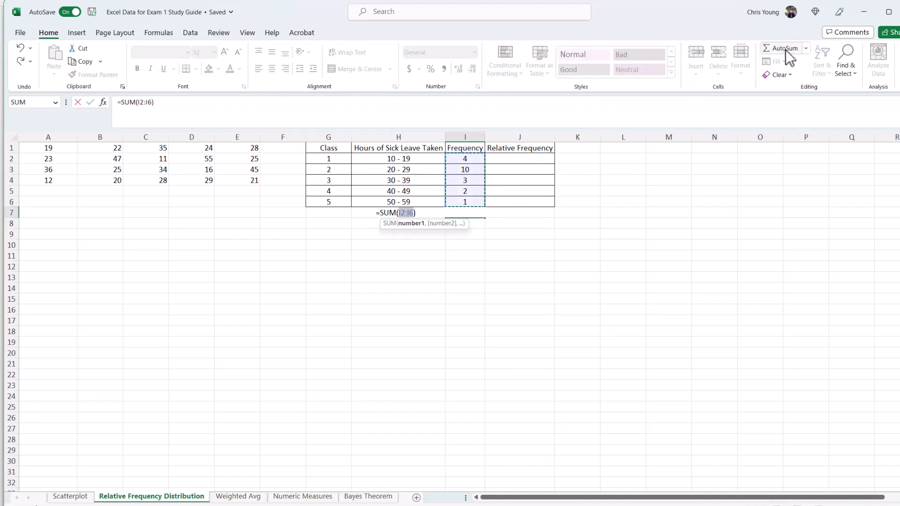
key("Return")
key("Up")
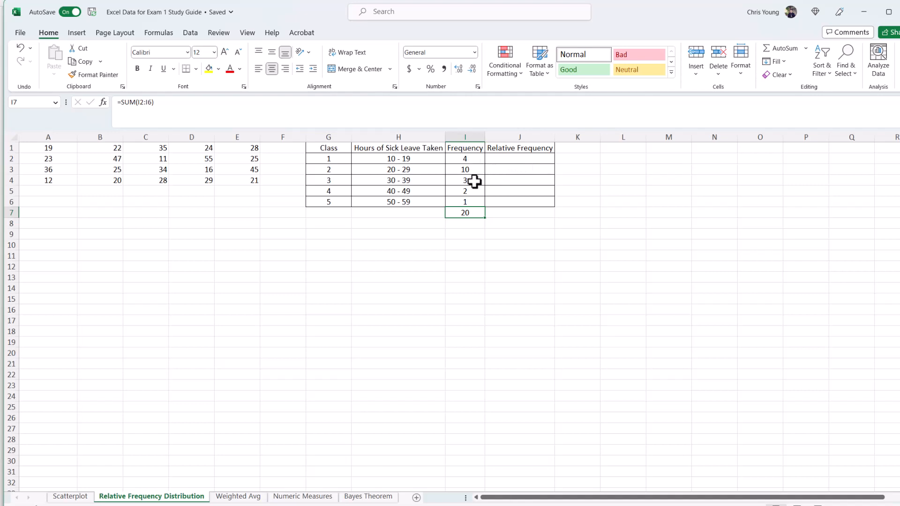
Step: Enter the first class's relative frequency as =I2/$I$7, dividing its frequency by the absolute total
left_click(545, 157)
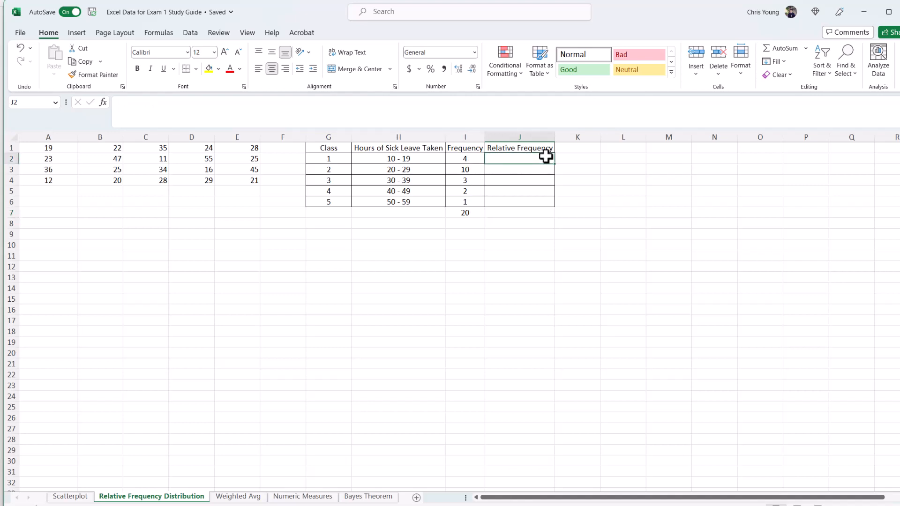
type("=")
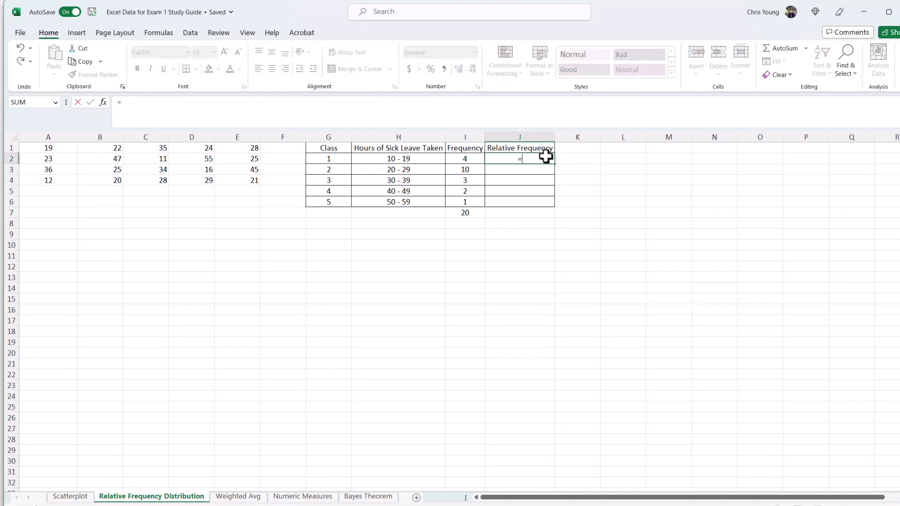
left_click(466, 159)
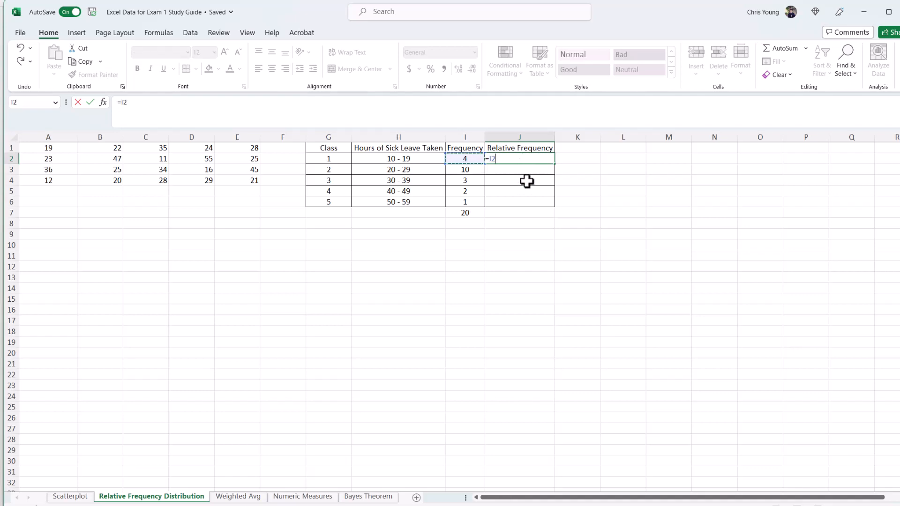
type("/")
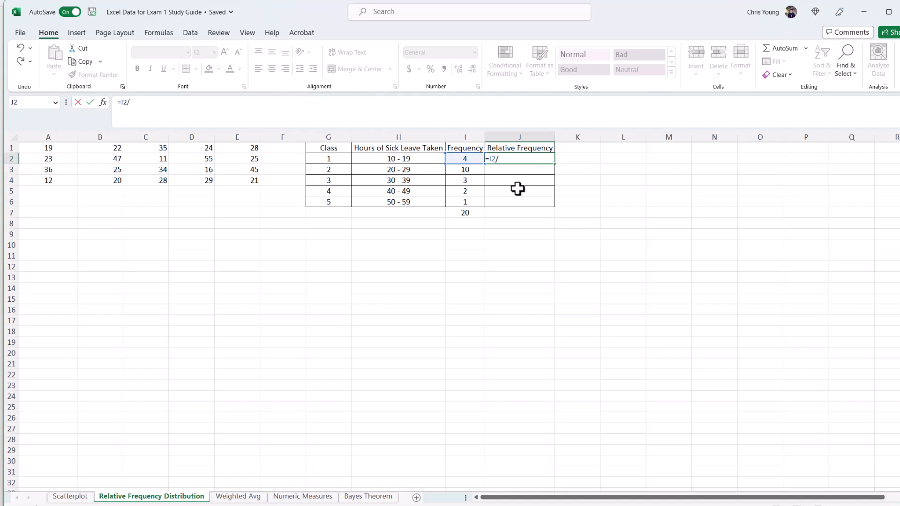
left_click(466, 214)
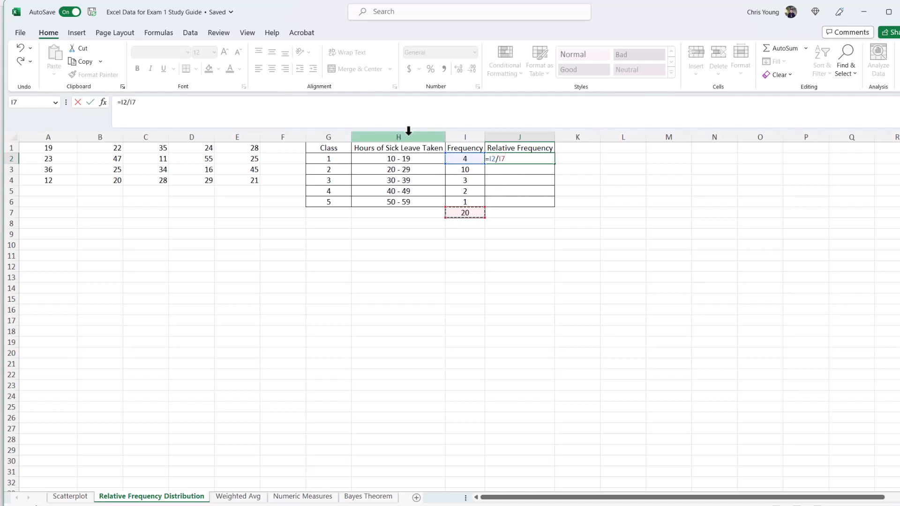
left_click(132, 103)
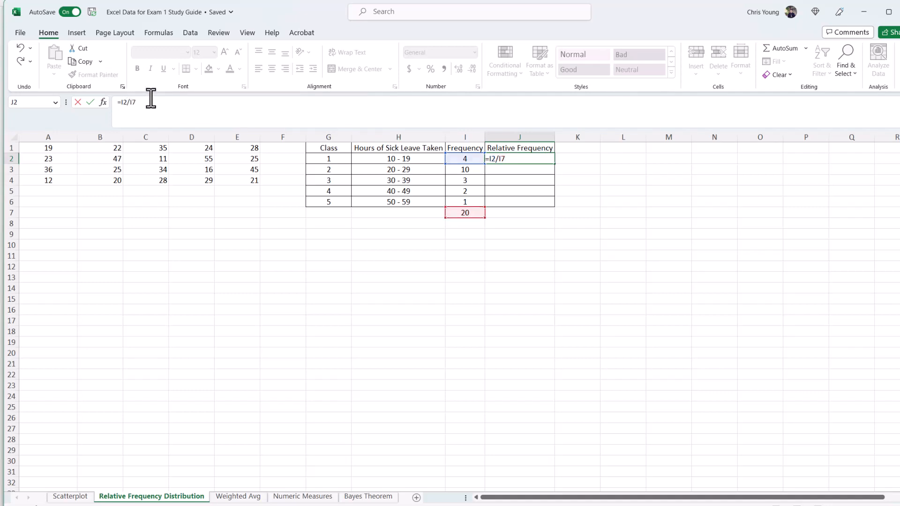
key("F4")
key("Return")
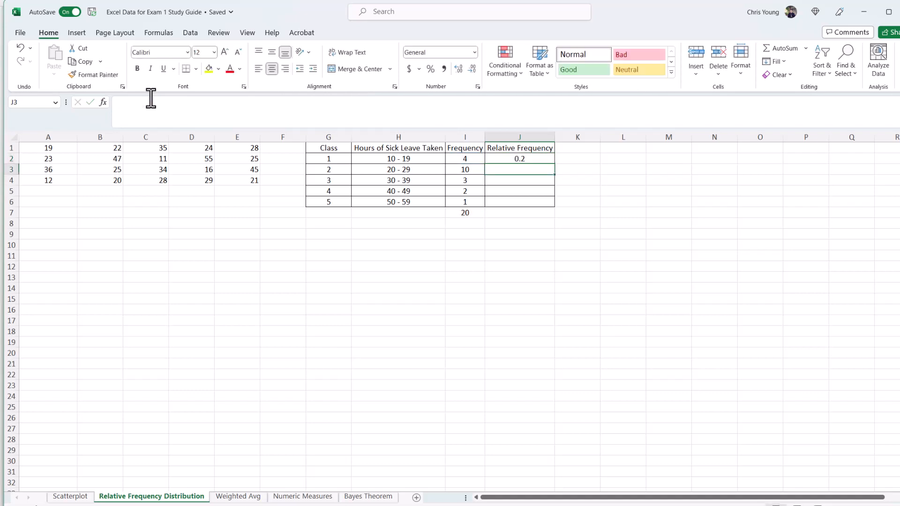
Step: Fill the relative frequency formula down through the 50 - 59 class and review both columns
left_click(538, 160)
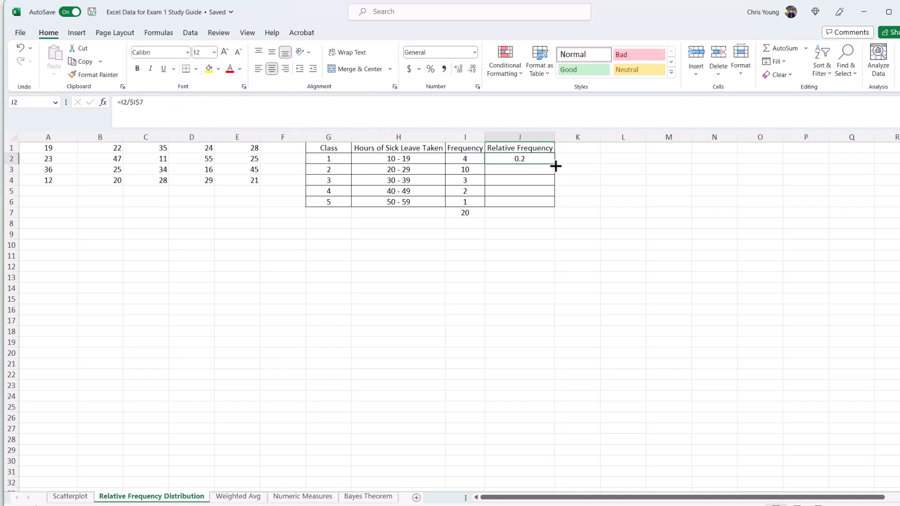
left_click_drag(555, 174, 553, 203)
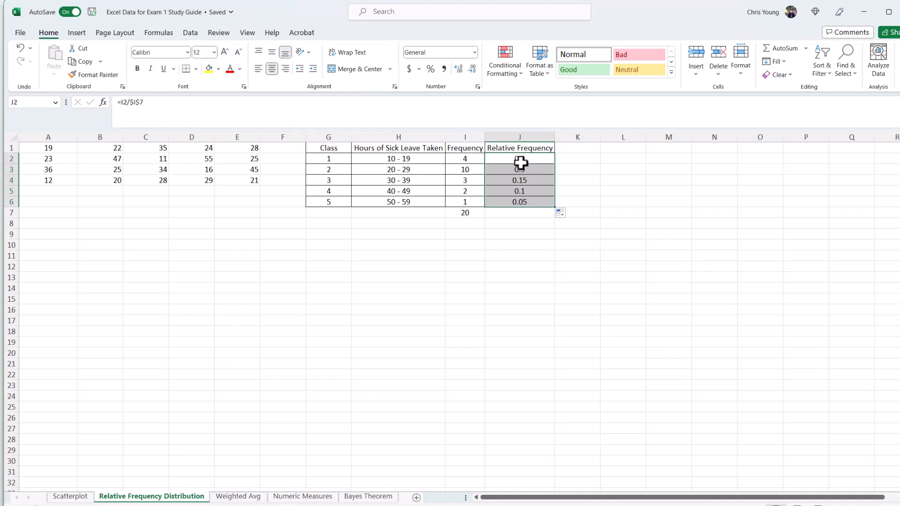
left_click(573, 159)
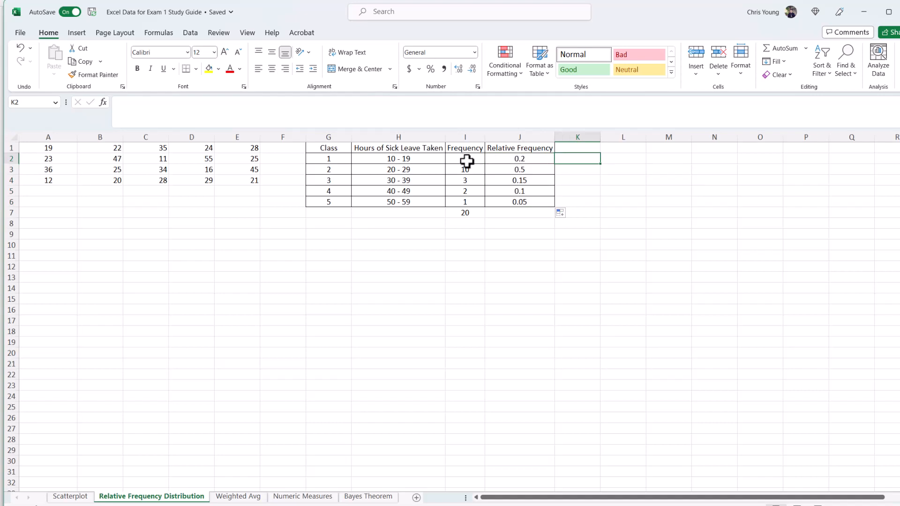
left_click_drag(467, 160, 508, 199)
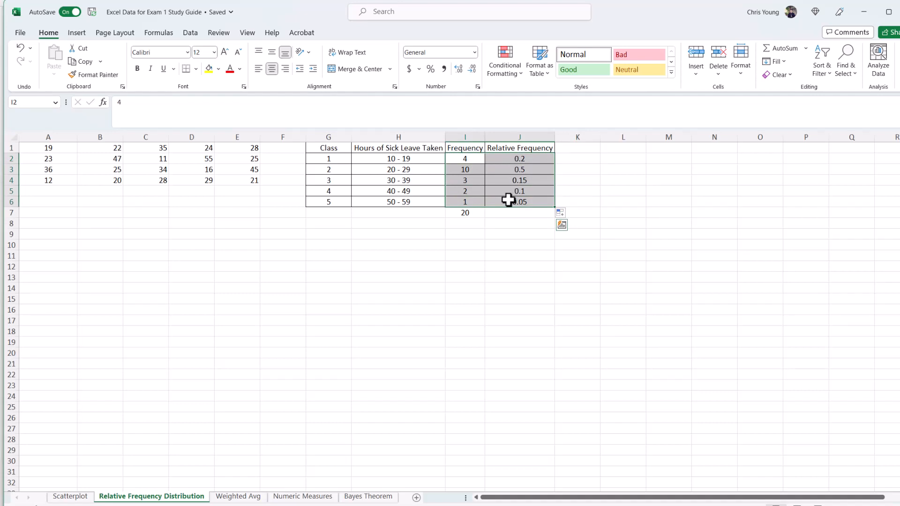
left_click_drag(466, 161, 469, 200)
left_click_drag(524, 158, 531, 200)
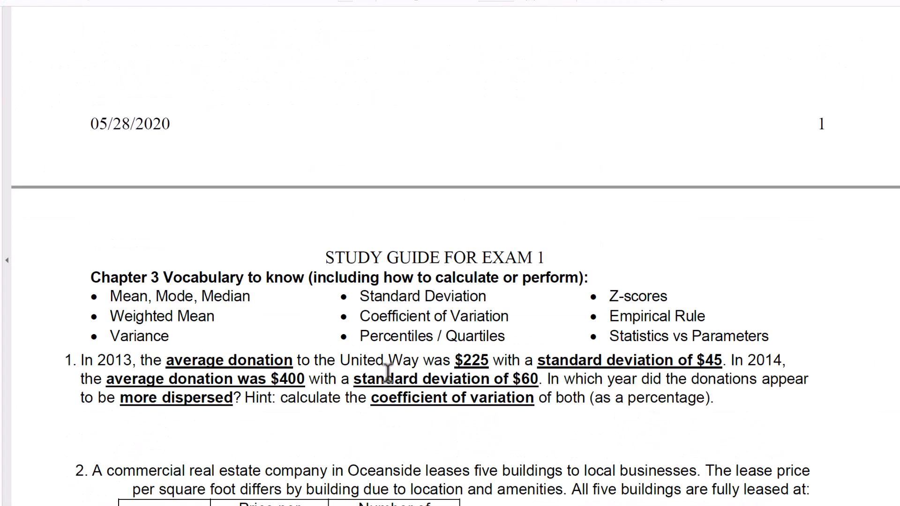
Step: Scroll the study guide to the weighted average question about lease prices
scroll(387, 372, "down", 5)
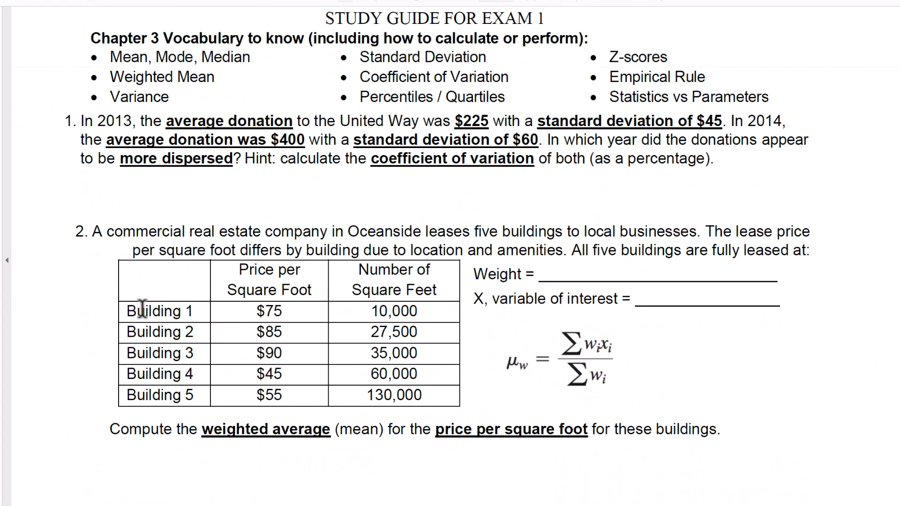
scroll(213, 190, "down", 1)
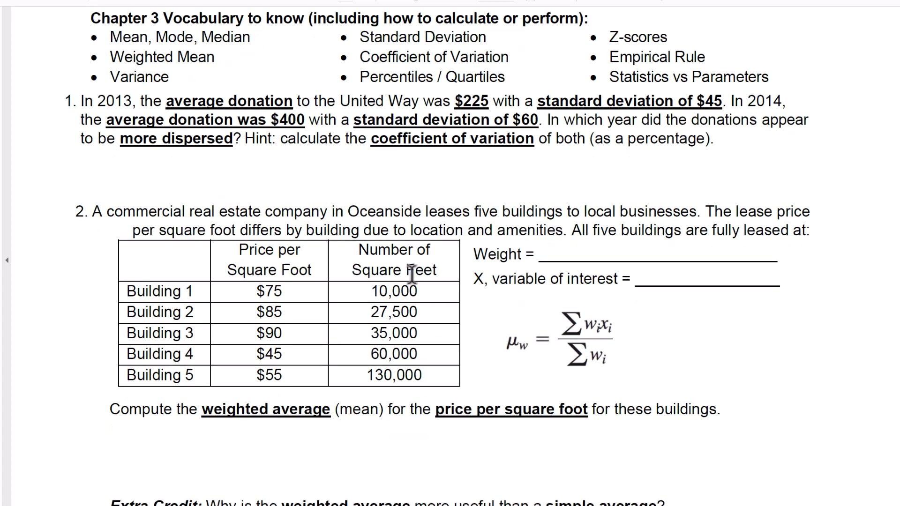
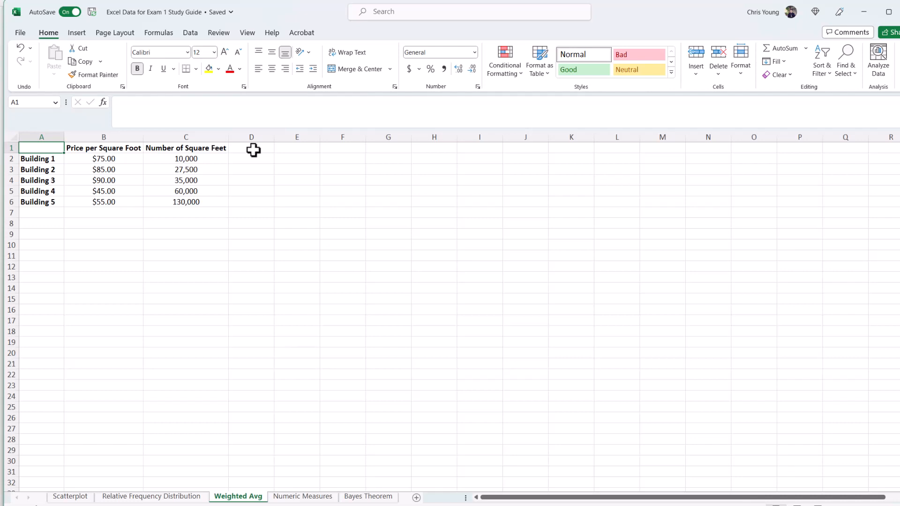
Step: Head column D as Weighted and enter =B2*C2 for Building 1, multiplying price per square foot by square feet
left_click(253, 150)
type("Weighted")
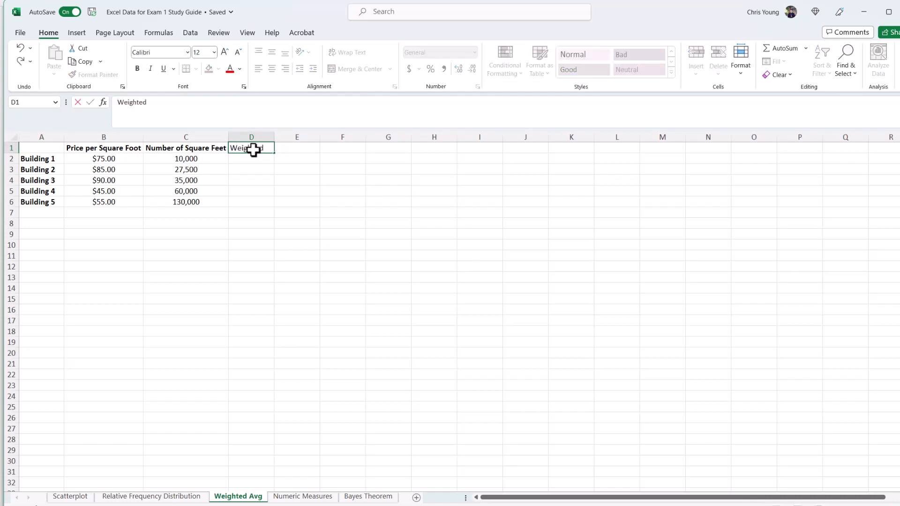
key("Return")
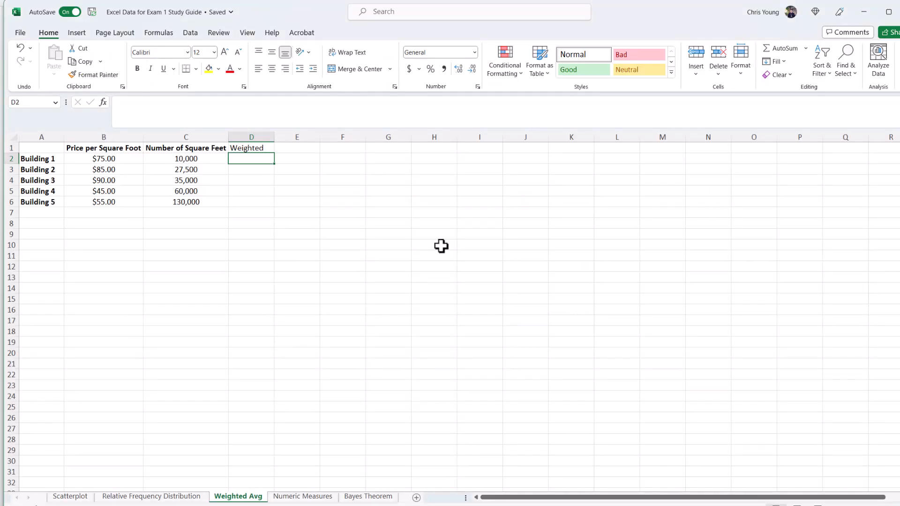
type("=")
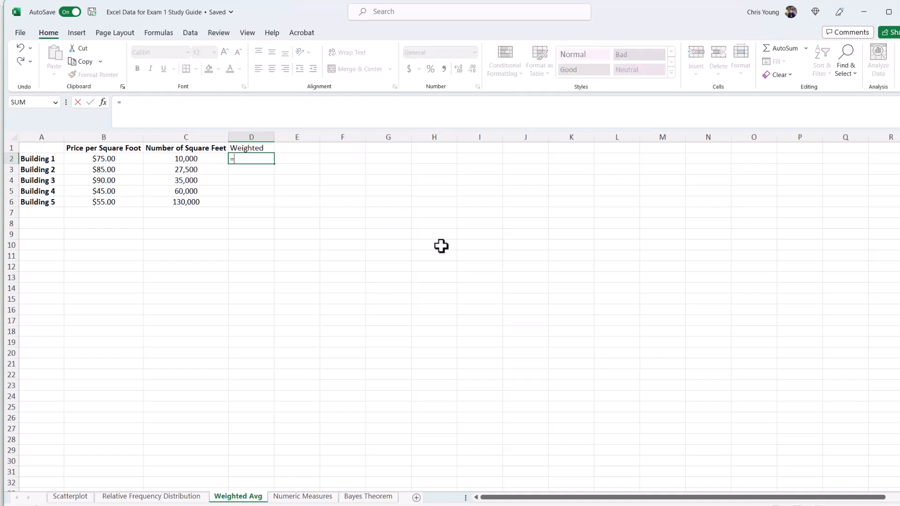
left_click(114, 159)
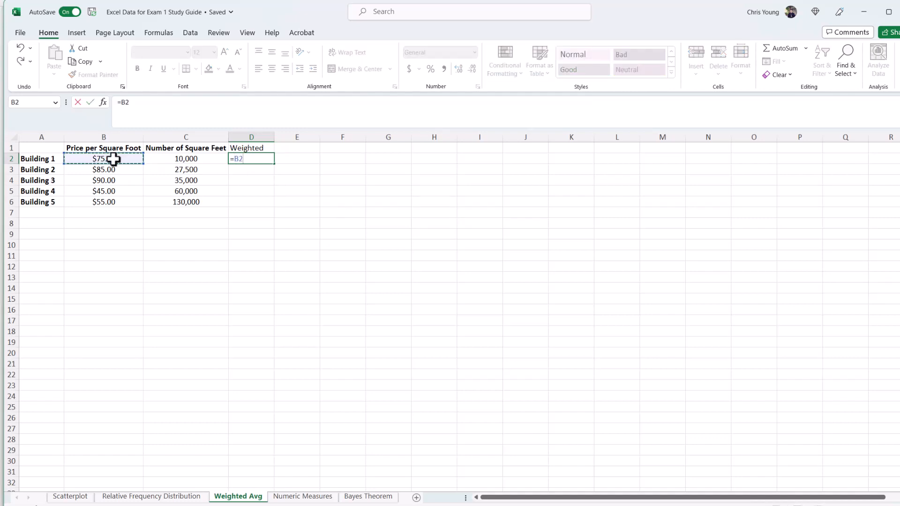
type("*")
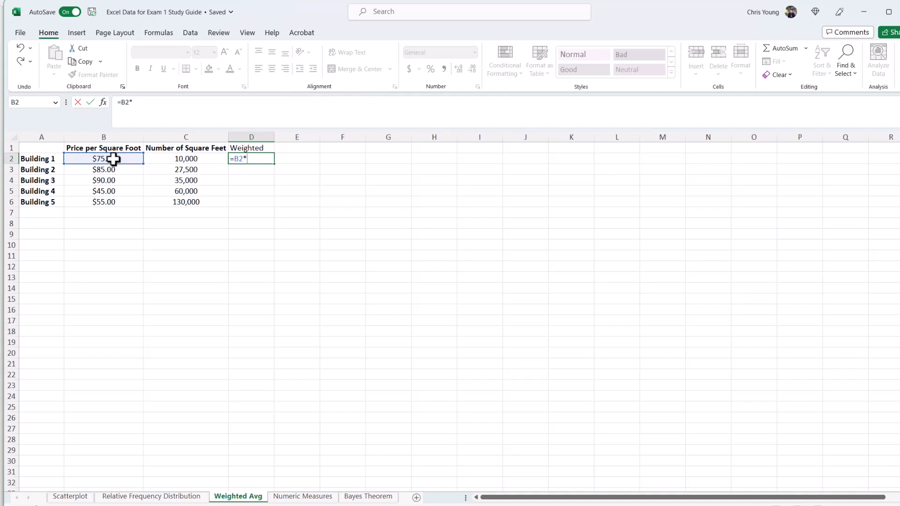
left_click(183, 160)
key("Return")
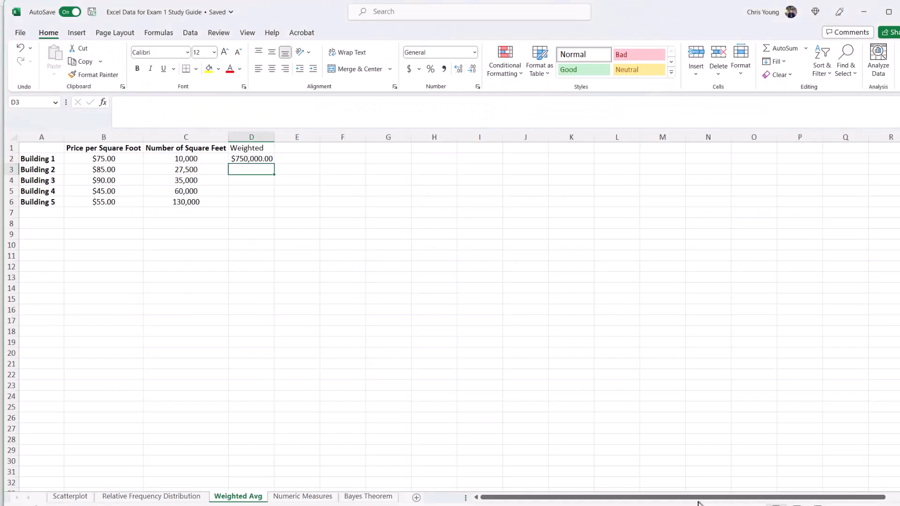
Step: Fill the weighted formula down through Building 5 and autofit column D's width
left_click(257, 159)
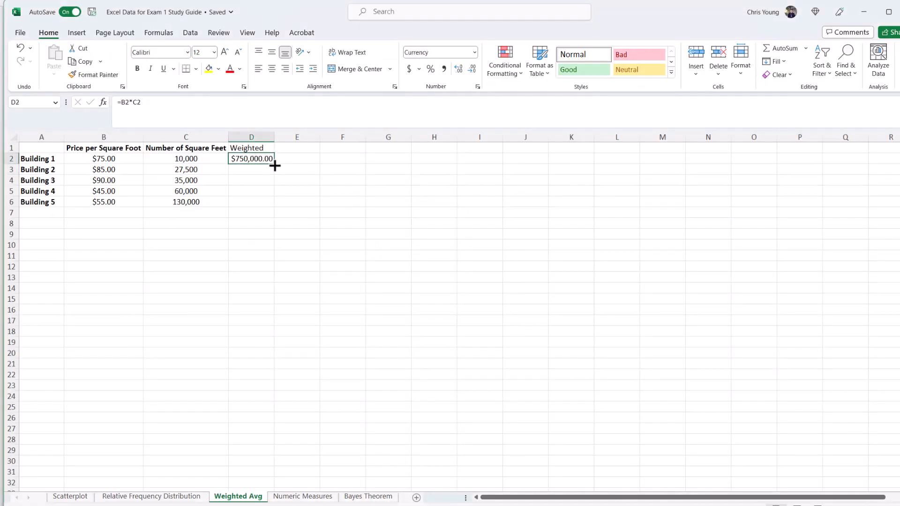
left_click_drag(274, 163, 274, 208)
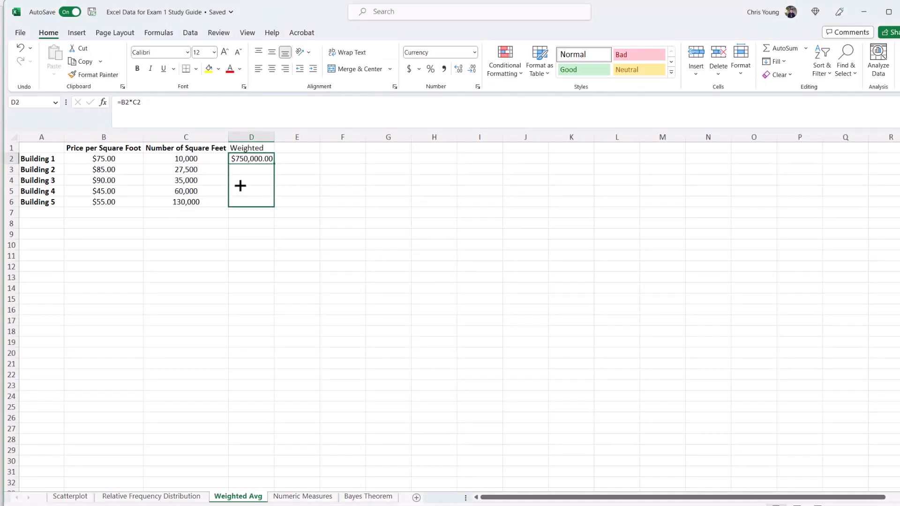
double_click(276, 133)
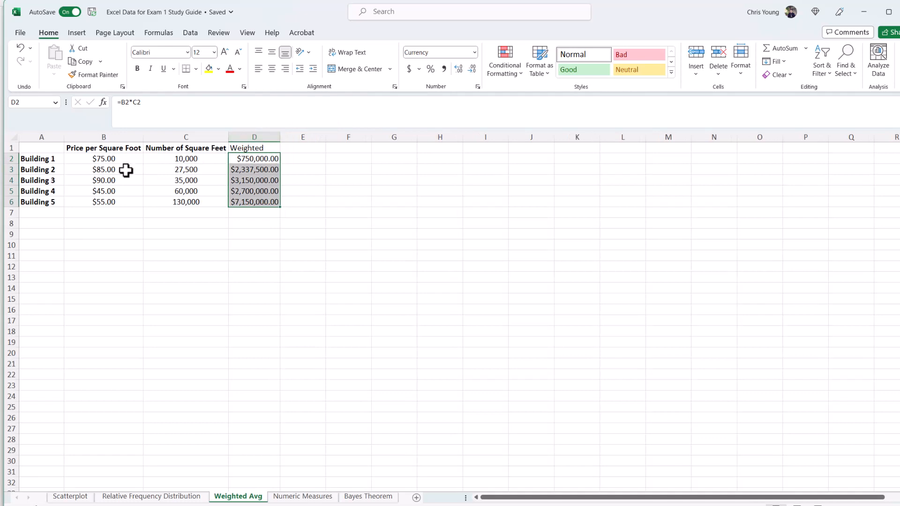
Step: Total the Weighted column with AutoSum in the cell below Building 5
left_click(252, 213)
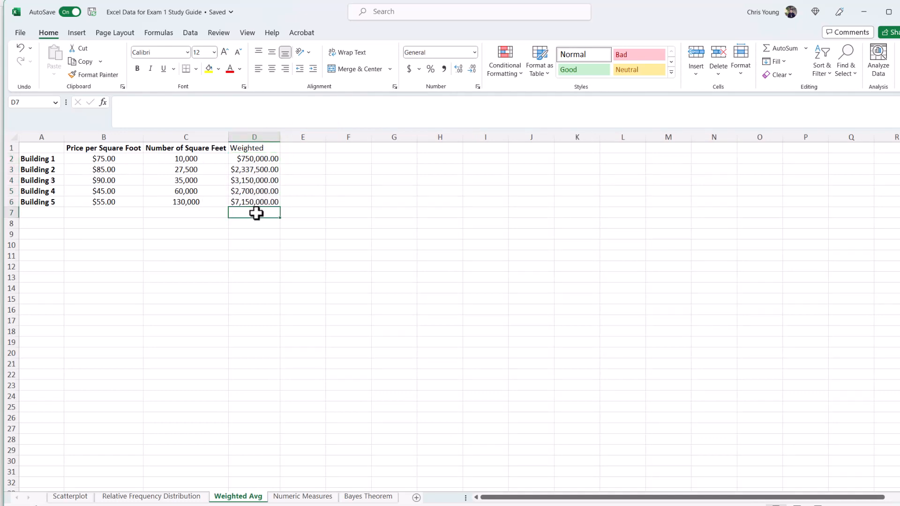
left_click(784, 49)
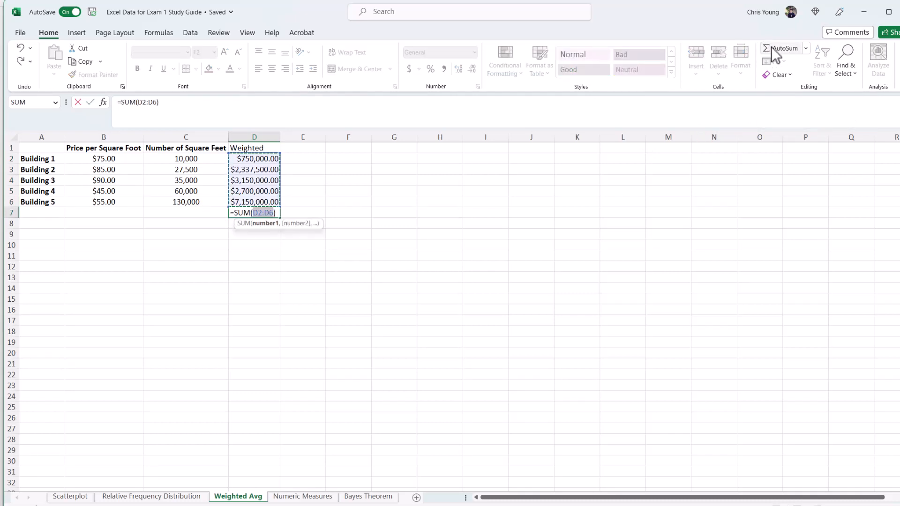
key("Return")
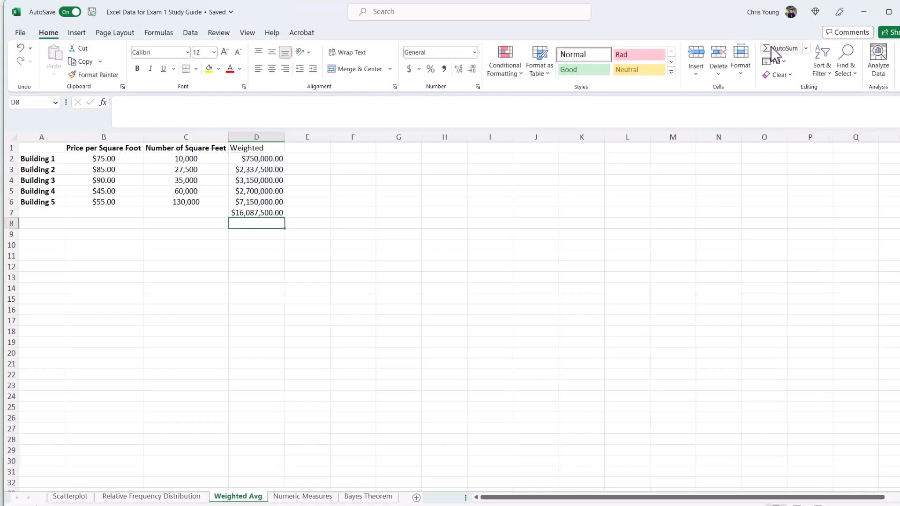
key("Up")
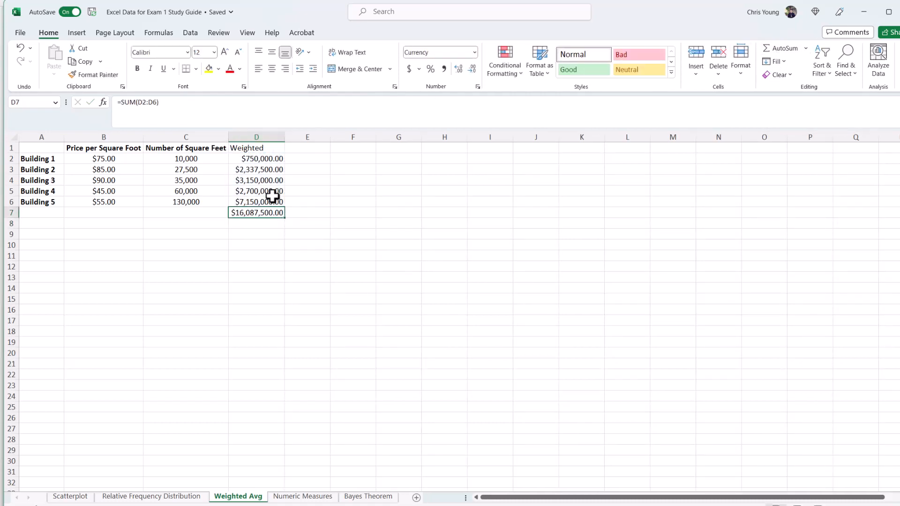
Step: Total the Number of Square Feet column with AutoSum in the cell below Building 5
left_click(750, 505)
left_click(193, 213)
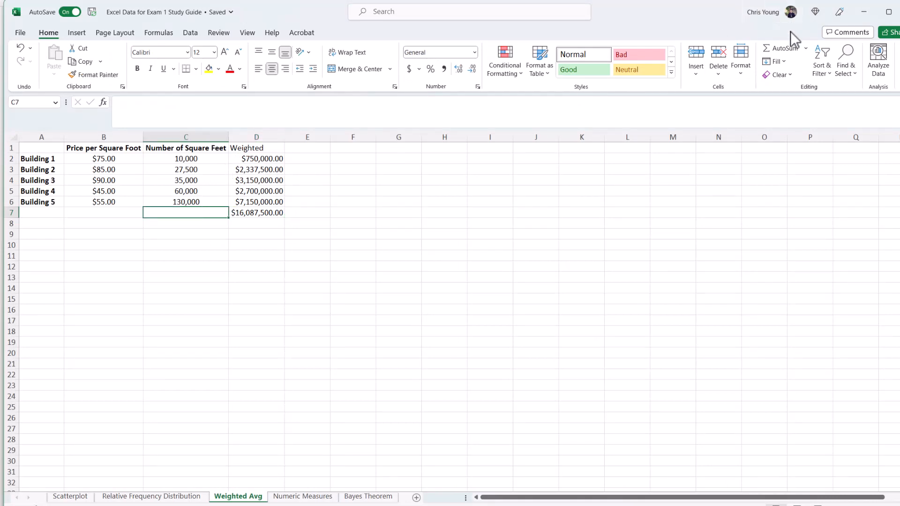
left_click(788, 51)
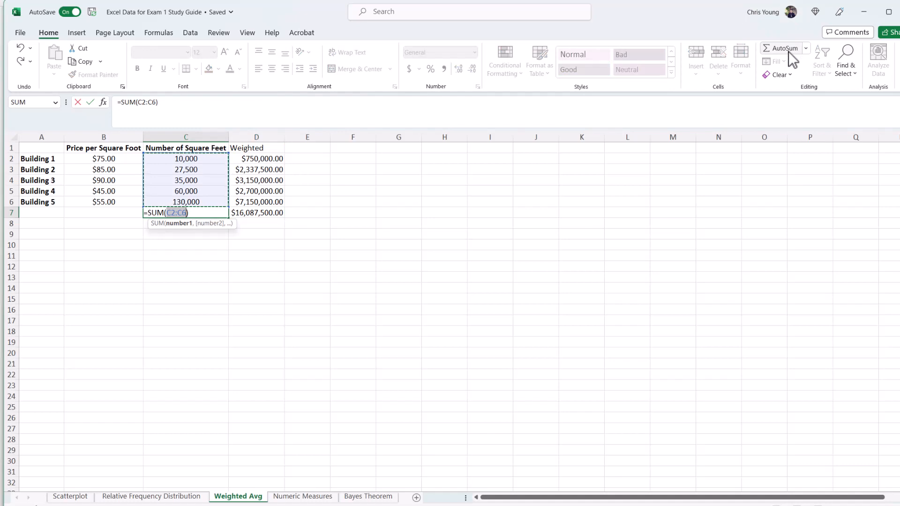
left_click(788, 52)
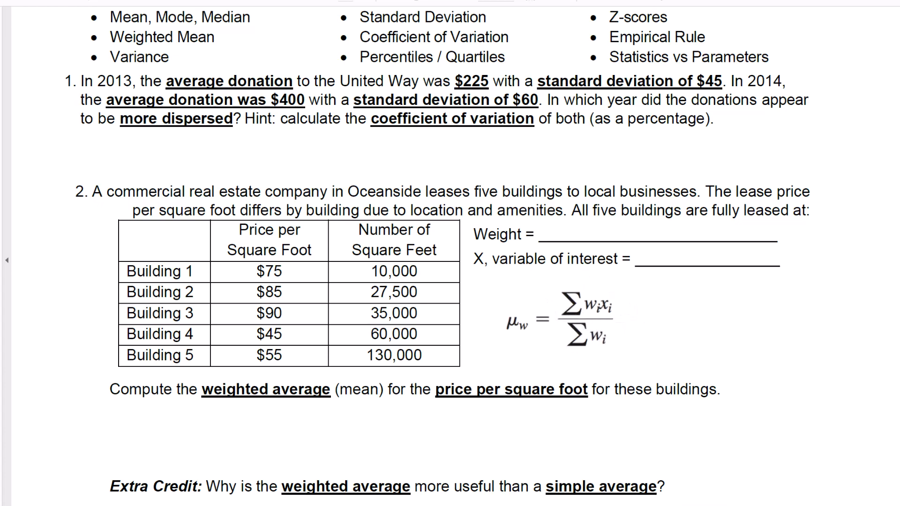
Step: Compute the weighted average in E7 as =D7/C7, dividing the weighted total by the total square feet
key("alt+Tab")
left_click(317, 212)
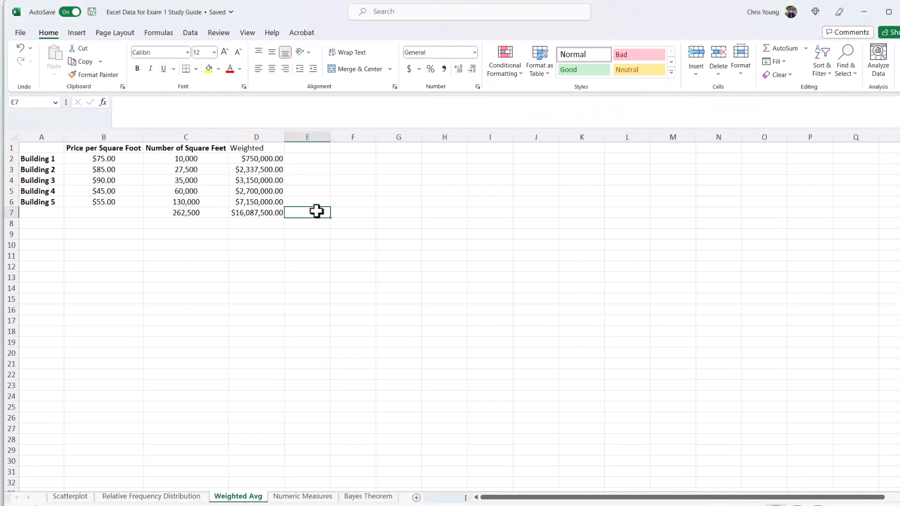
type("=")
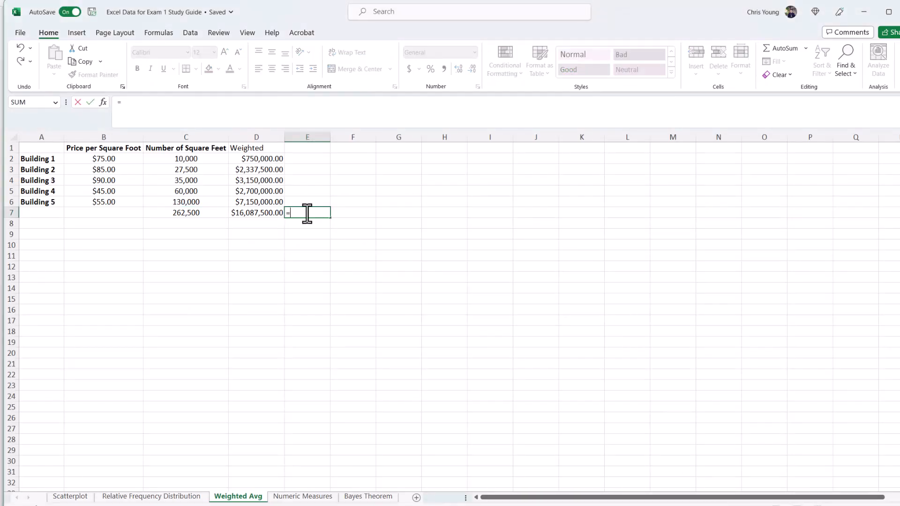
left_click(259, 213)
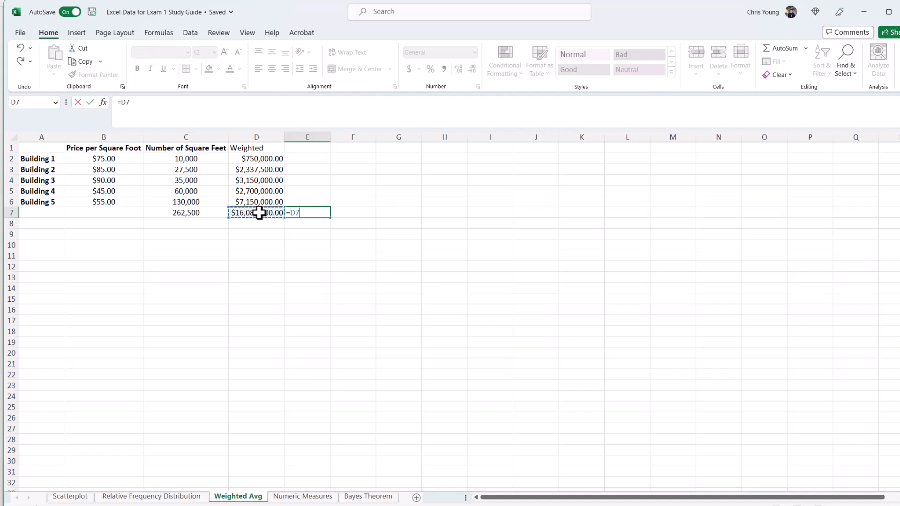
type("/")
left_click(194, 212)
key("ctrl+Return")
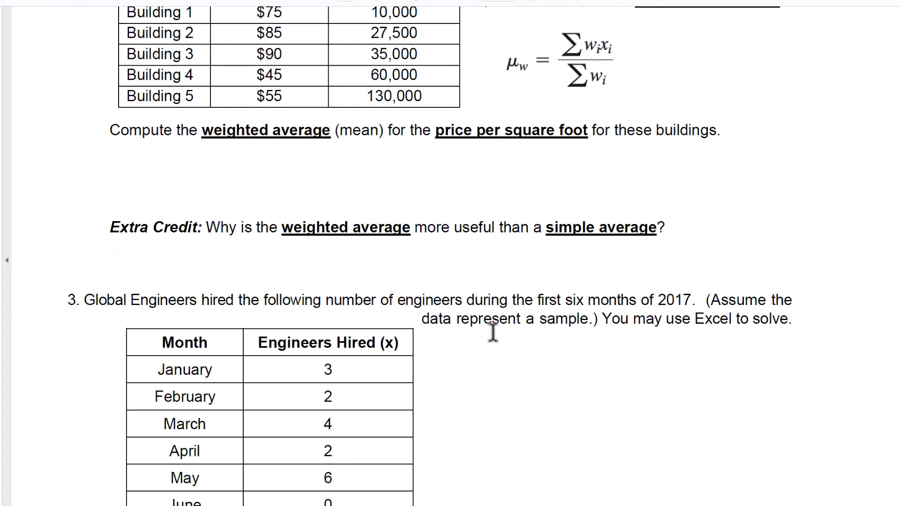
Step: Scroll the study guide to question 3 on engineers hired, then open the Numeric Measures sheet
scroll(516, 328, "down", 2)
scroll(492, 332, "down", 4)
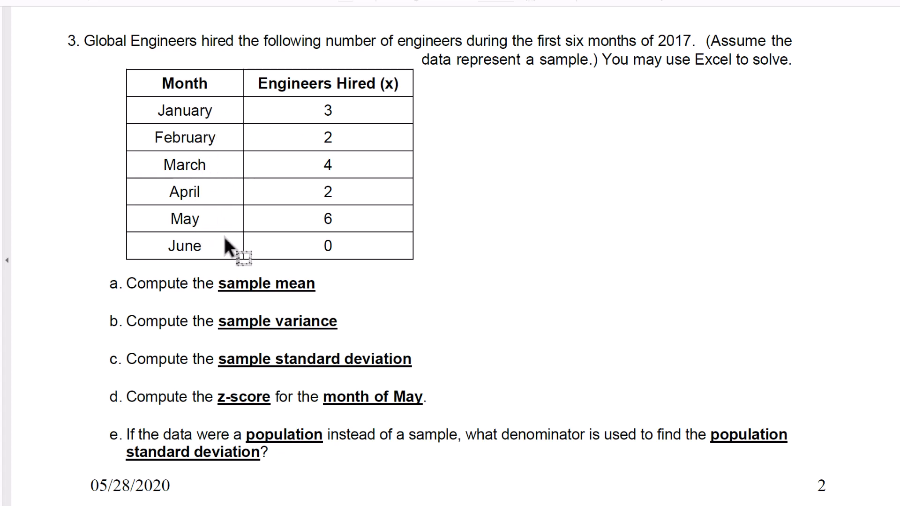
scroll(297, 253, "down", 1)
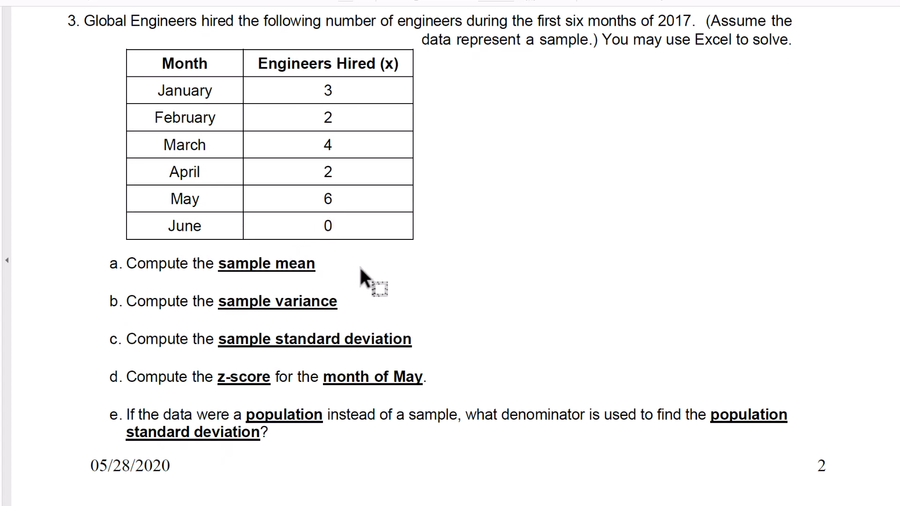
scroll(360, 269, "up", 1)
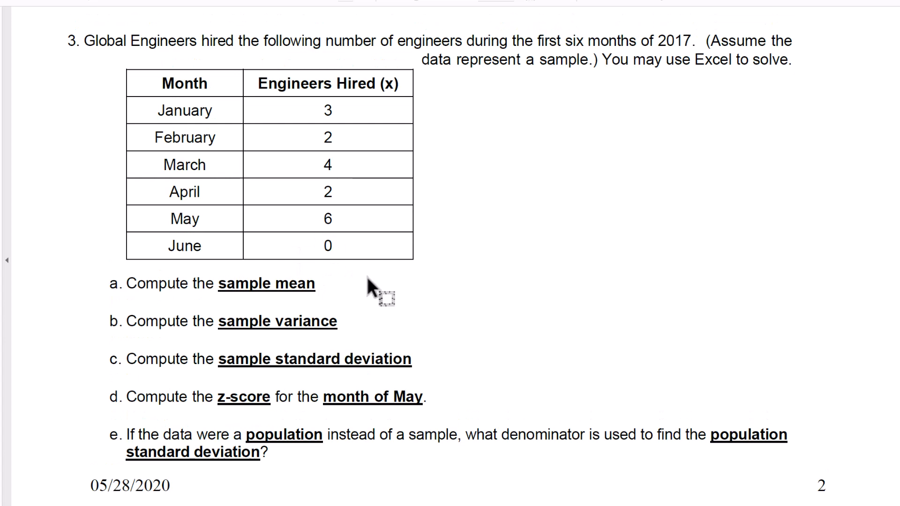
scroll(277, 294, "down", 1)
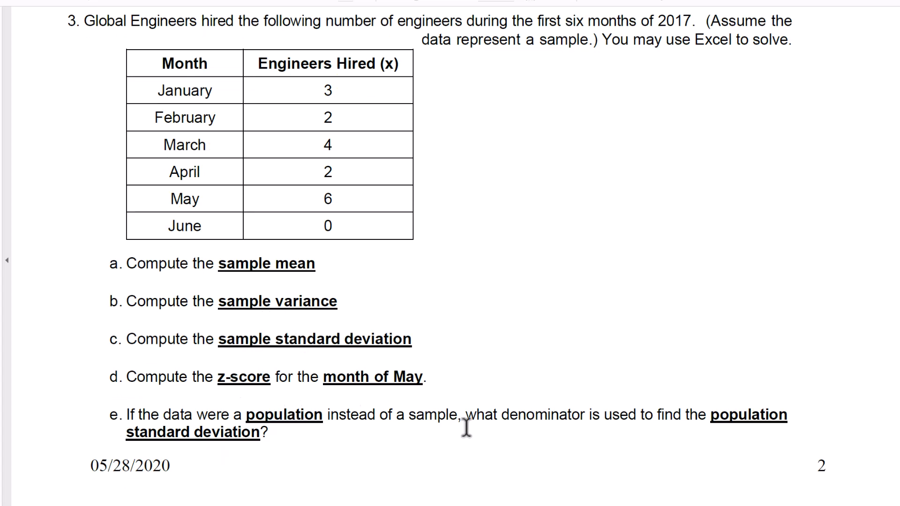
left_click(300, 505)
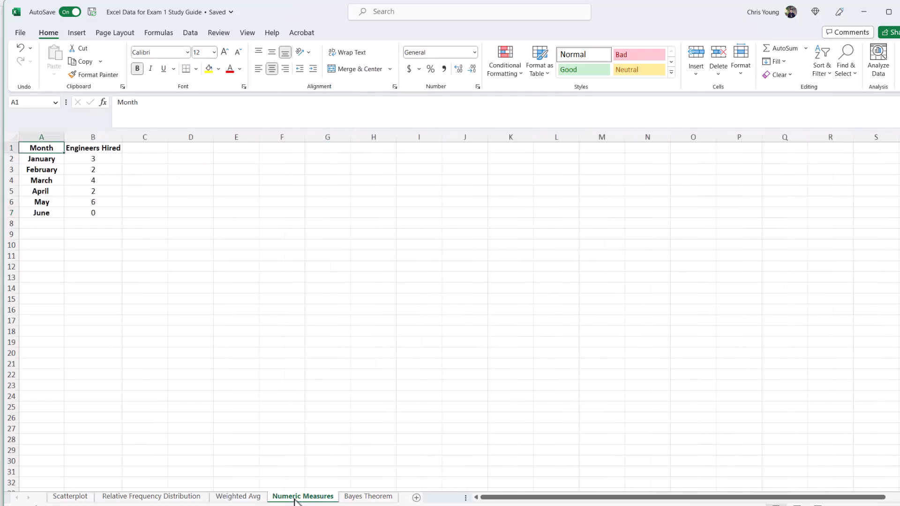
Step: Label cells D1 to D4 as Average, Variance, Standard Deviation and z
left_click(198, 150)
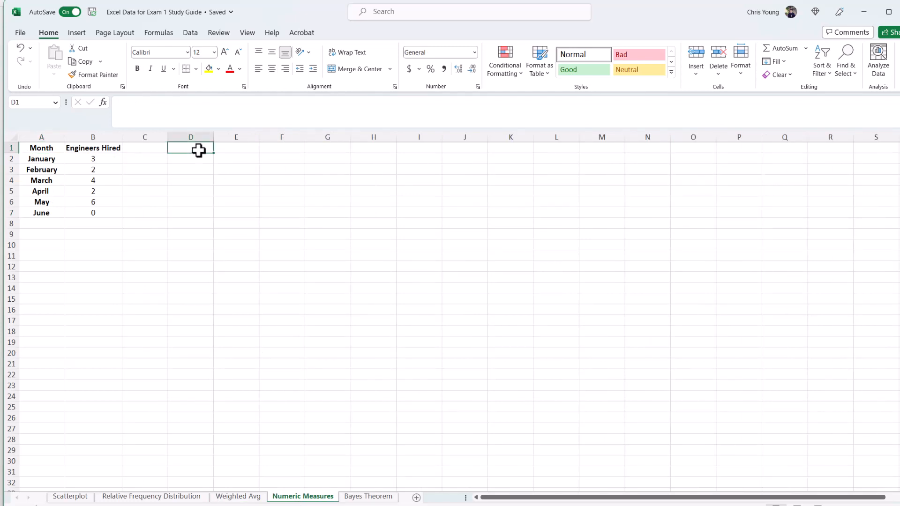
type("Average")
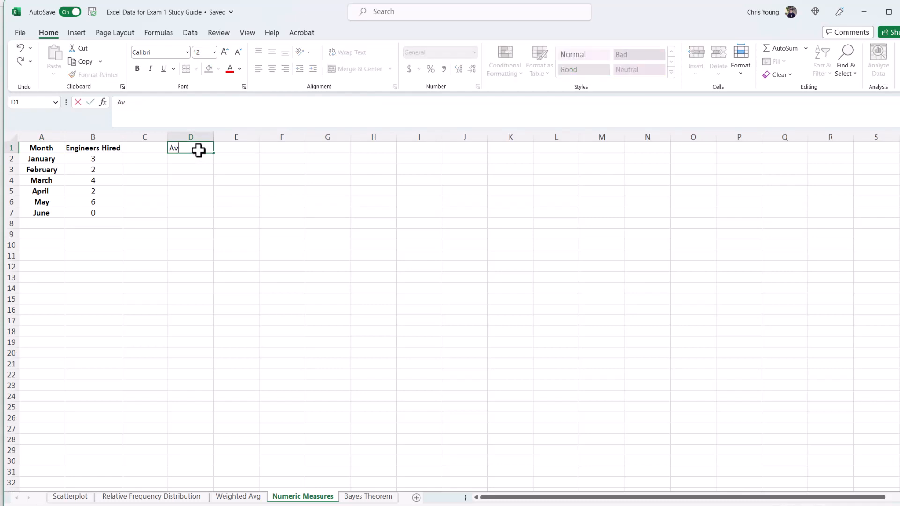
key("Return")
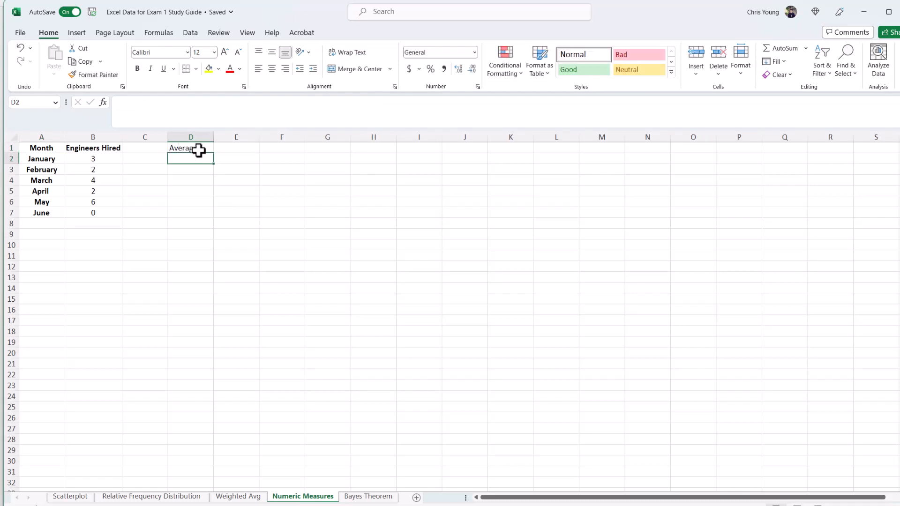
type("Variance")
key("Return")
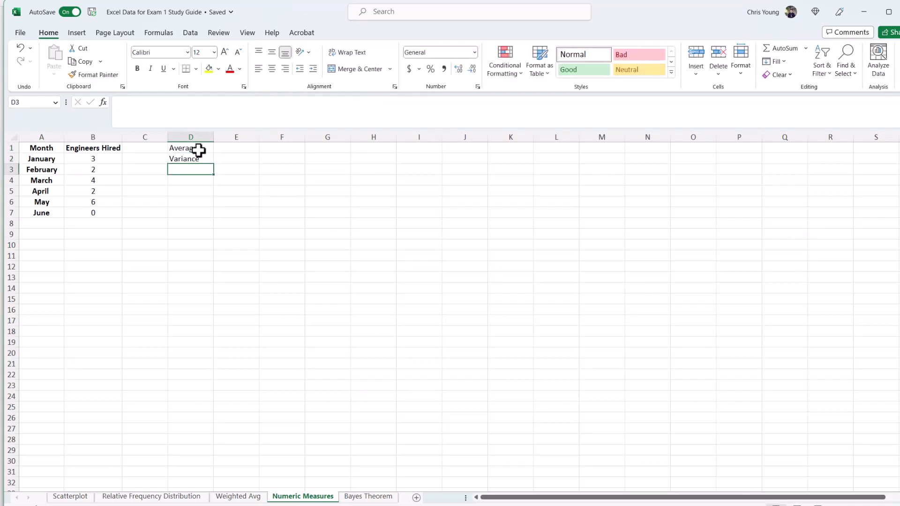
type("Standard Devia")
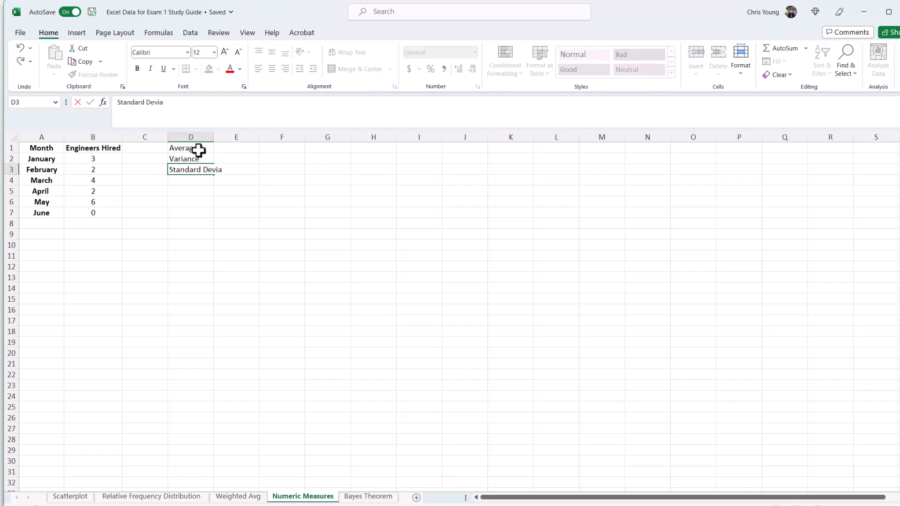
type("tion")
key("Return")
type("z")
Step: Compute the average of the Engineers Hired values B2:B7 with AVERAGE in E1
left_click(270, 146)
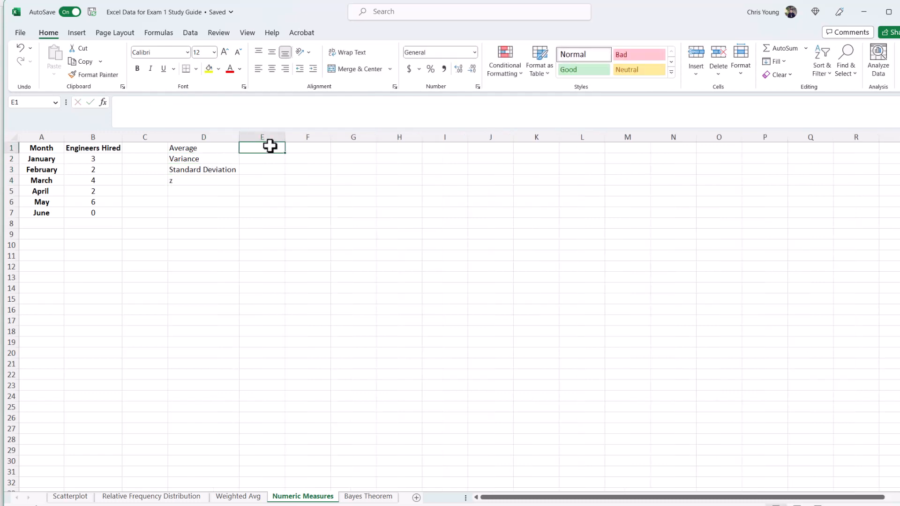
type("=AVE")
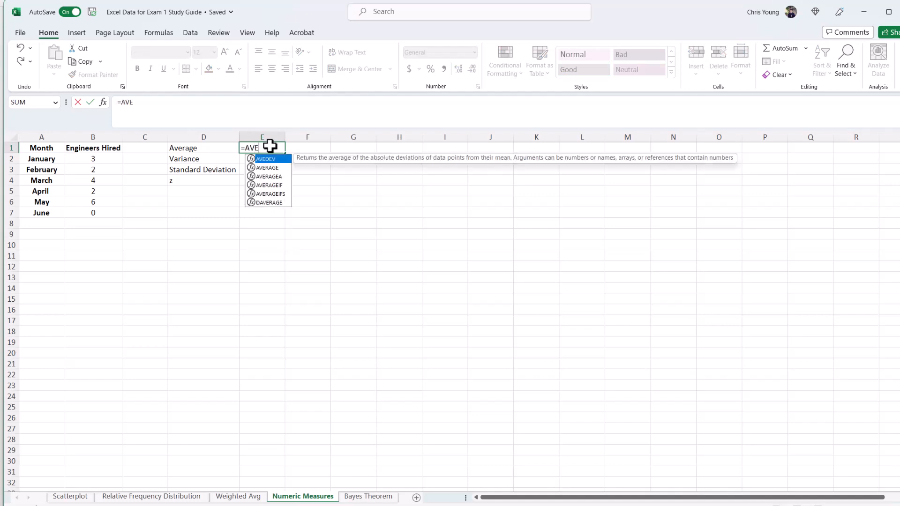
key("Down")
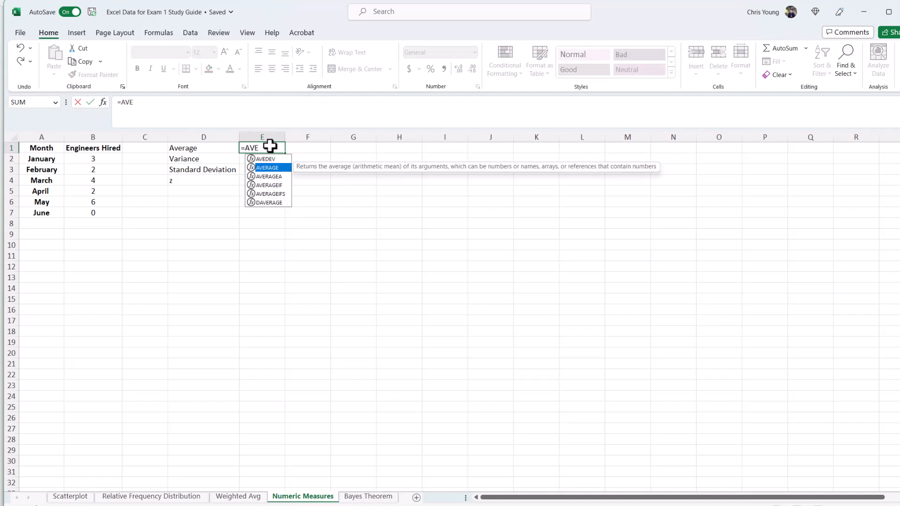
key("Tab")
left_click_drag(105, 159, 103, 209)
key("Return")
key("Up")
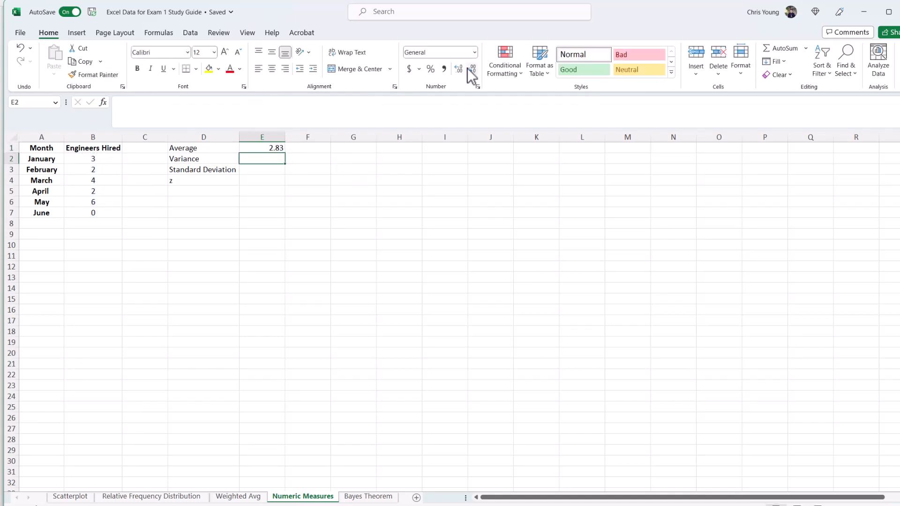
Step: Compute the sample variance of the Engineers Hired values B2:B7 in E2 with VAR.S
type("=var")
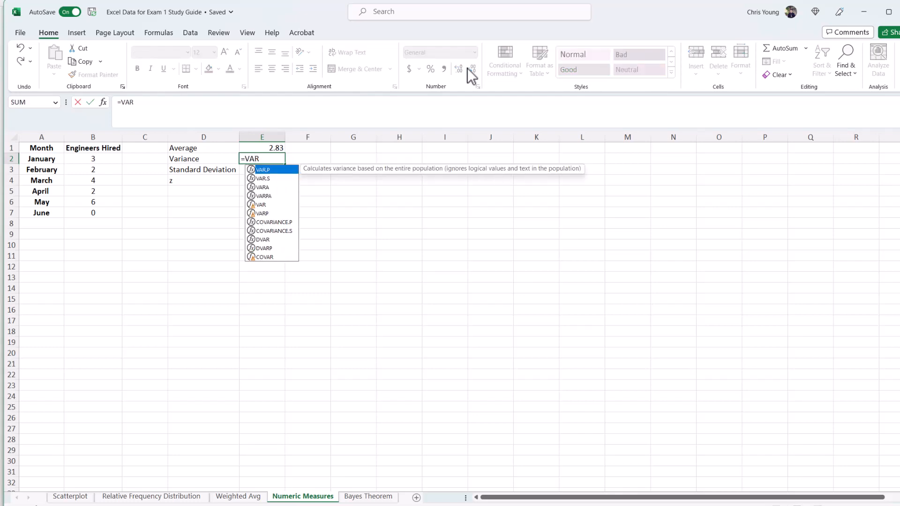
key("Down")
key("Tab")
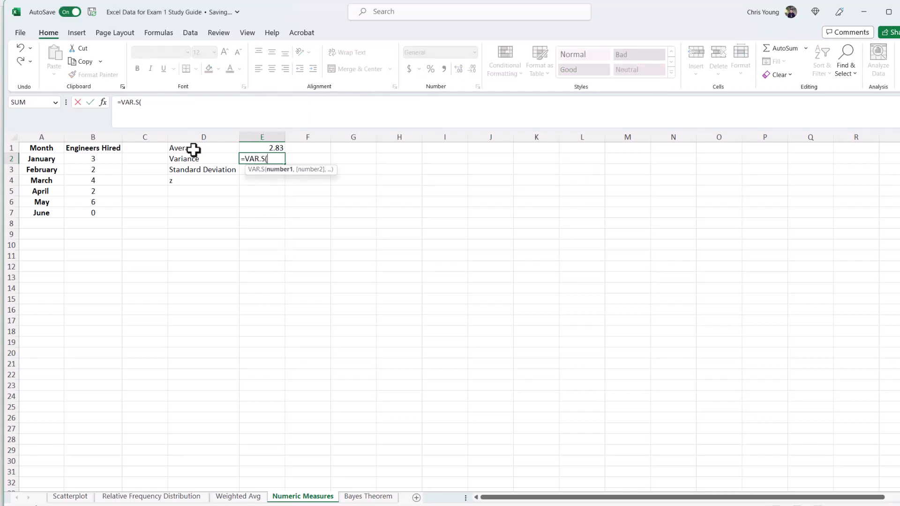
left_click_drag(108, 154, 108, 212)
key("ctrl+Return")
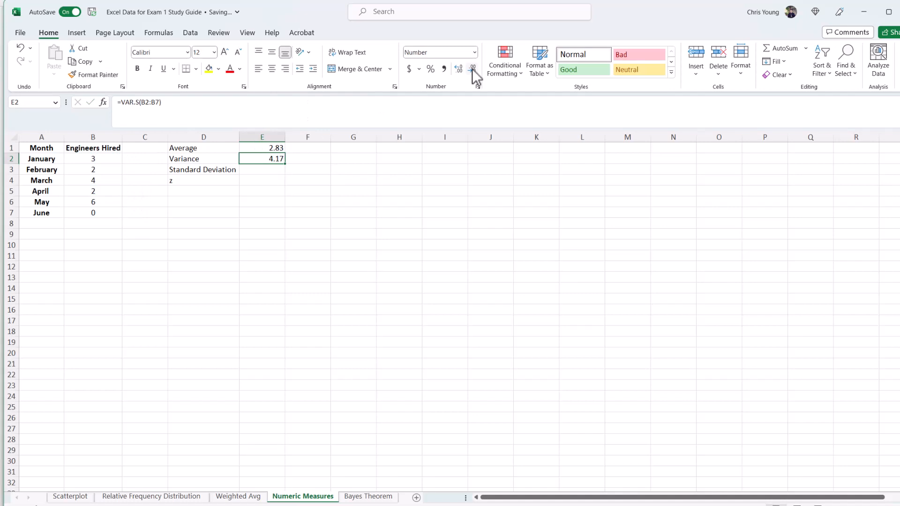
Step: Compute the sample standard deviation of B2:B7 in E3 with STDEV.S and reduce it to two decimal places
key("Down")
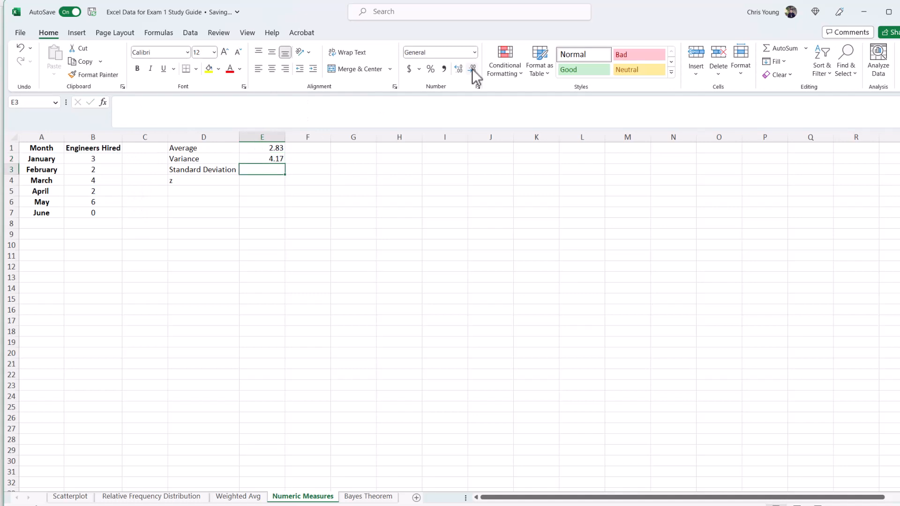
type("=ST")
key("Down")
key("Down")
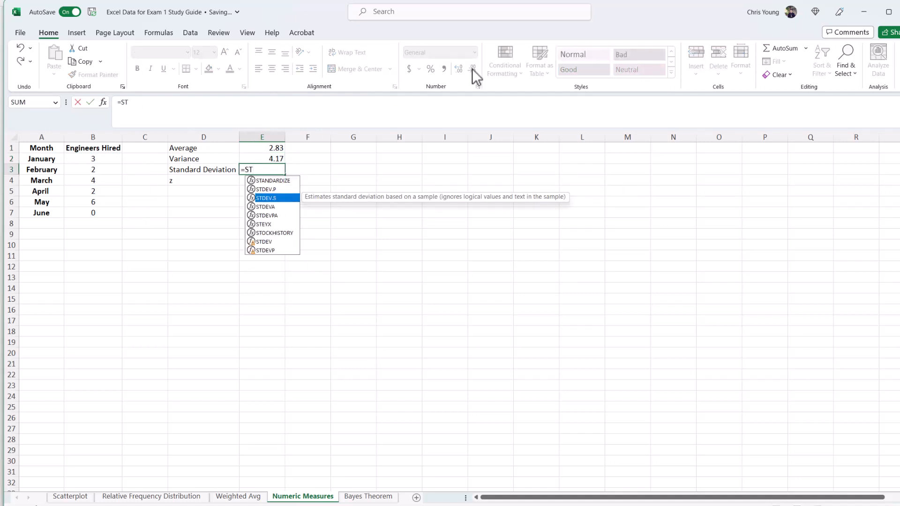
key("Tab")
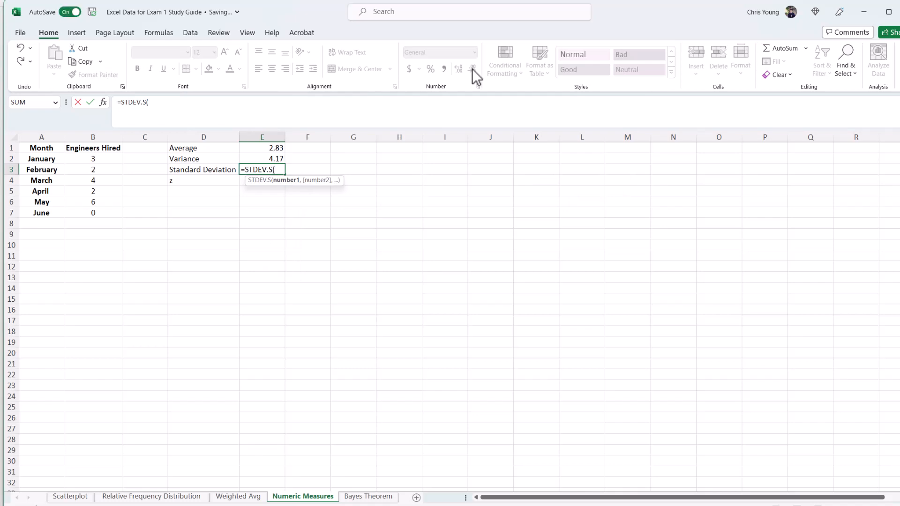
key("BackSpace")
key("BackSpace")
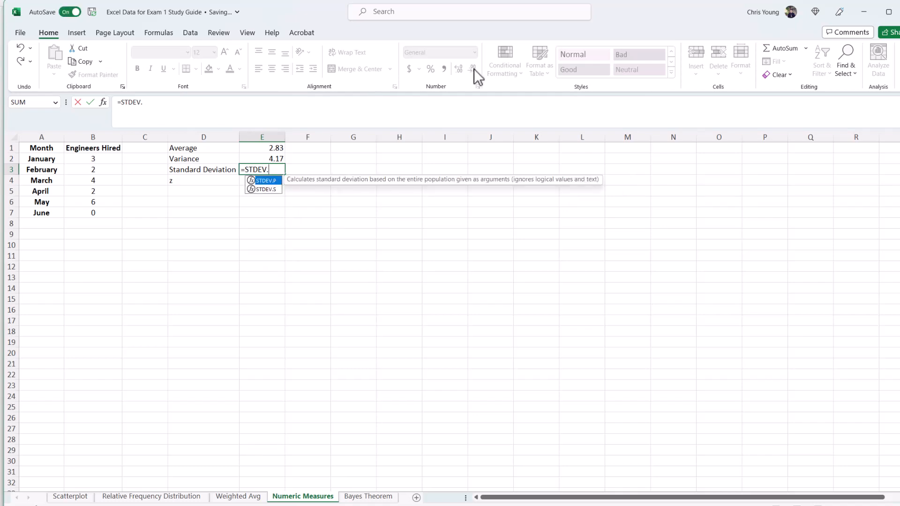
left_click(269, 189)
double_click(268, 189)
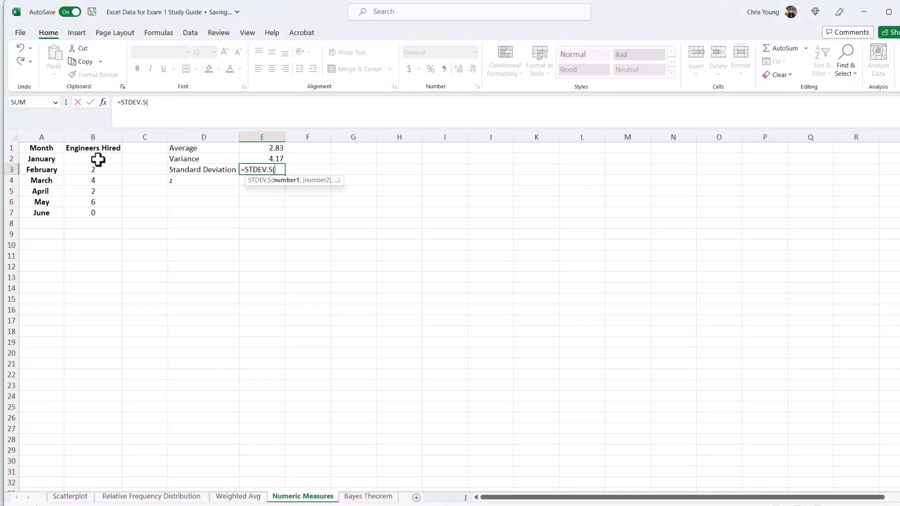
left_click_drag(93, 159, 96, 209)
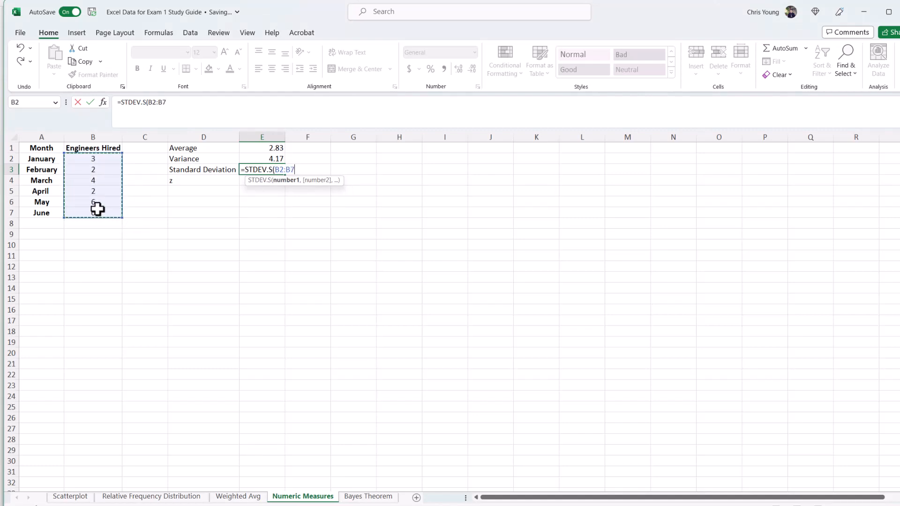
type(")")
key("Return")
key("Up")
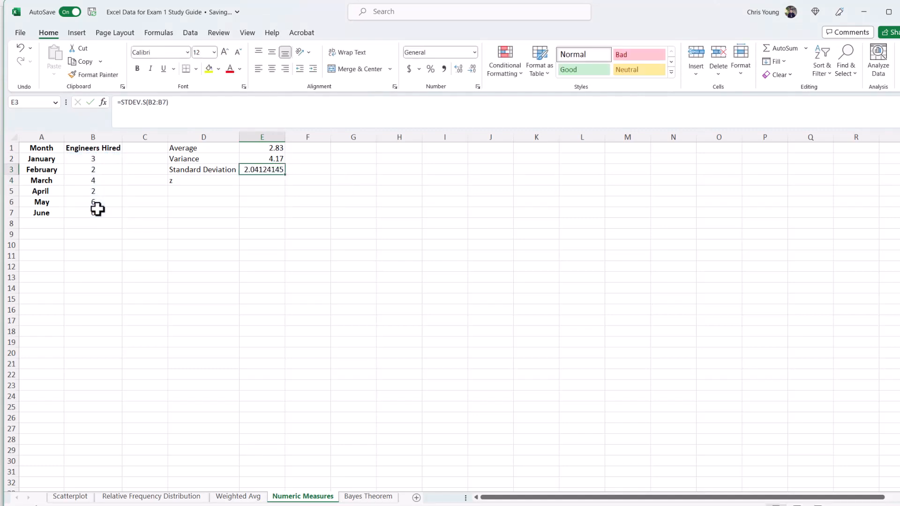
left_click(472, 69)
Step: After checking the study guide's z-score question for May, relabel cell D4 as z Excel
key("Down")
key("Left")
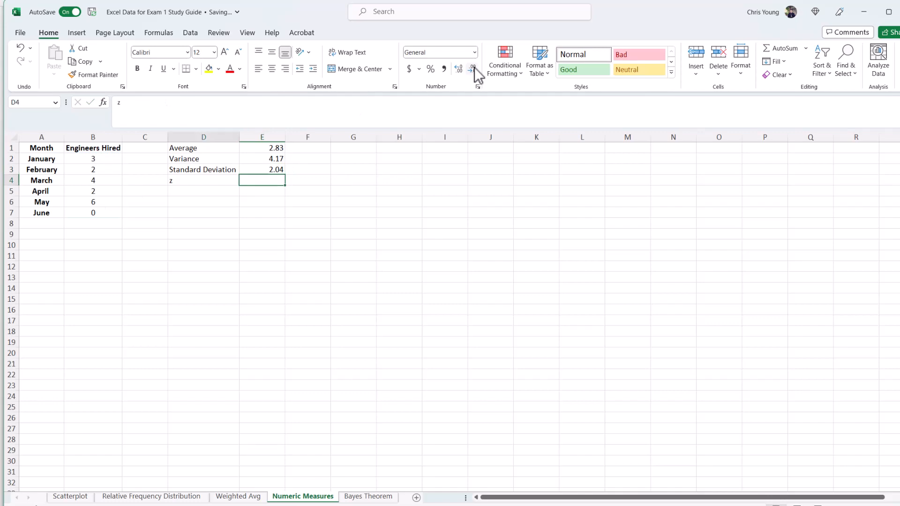
left_click(702, 505)
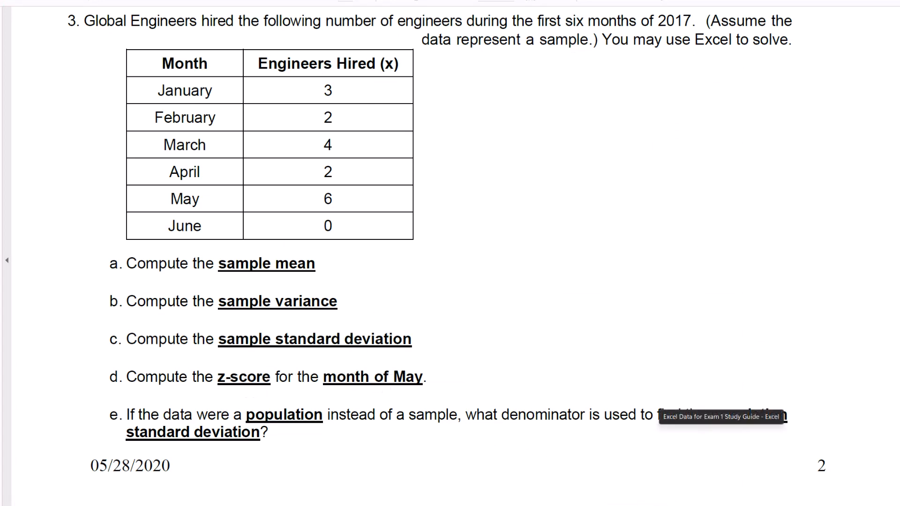
key("alt+Tab")
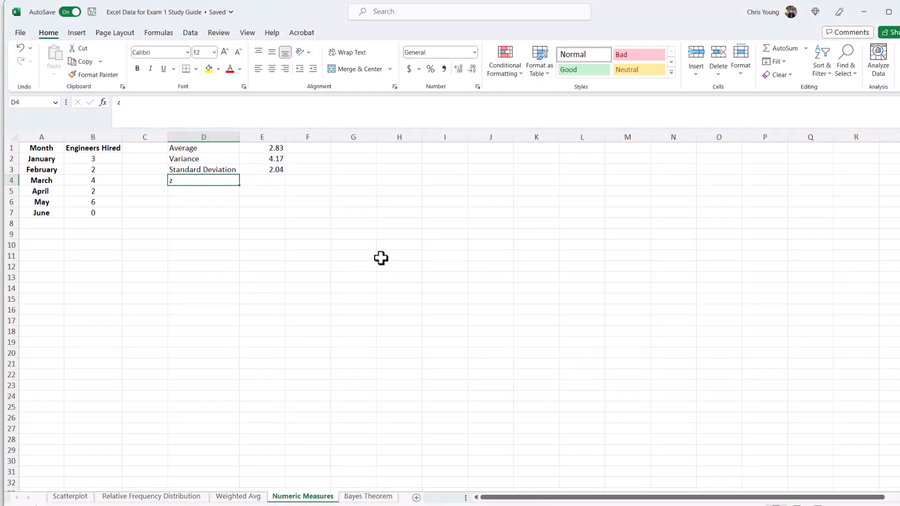
key("Tab")
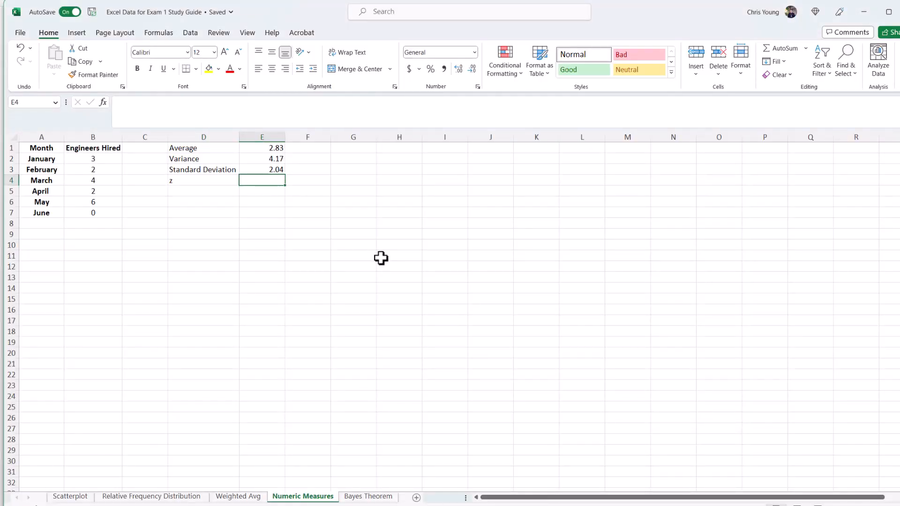
key("Left")
left_click(200, 110)
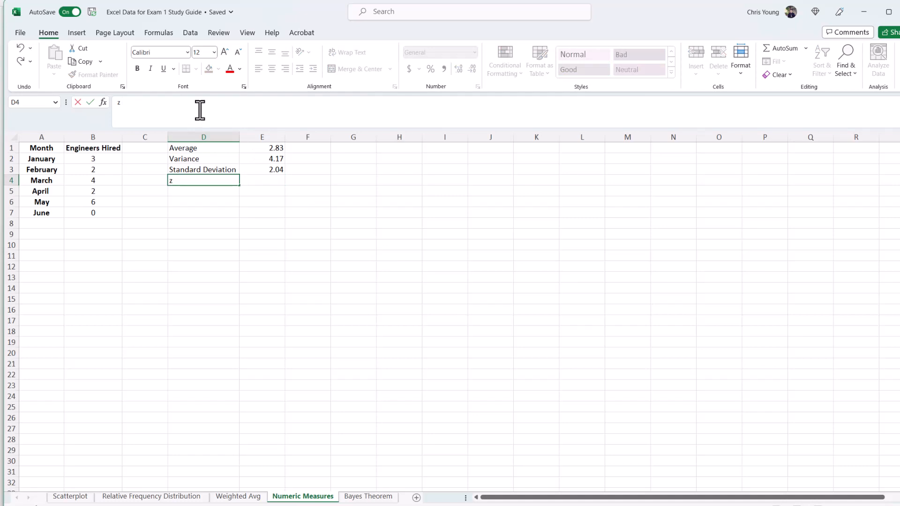
type("Excel")
key("Tab")
Step: Compute May's z-score in E4 as =STANDARDIZE(B6,E1,E3) using the average and standard deviation cells
type("=")
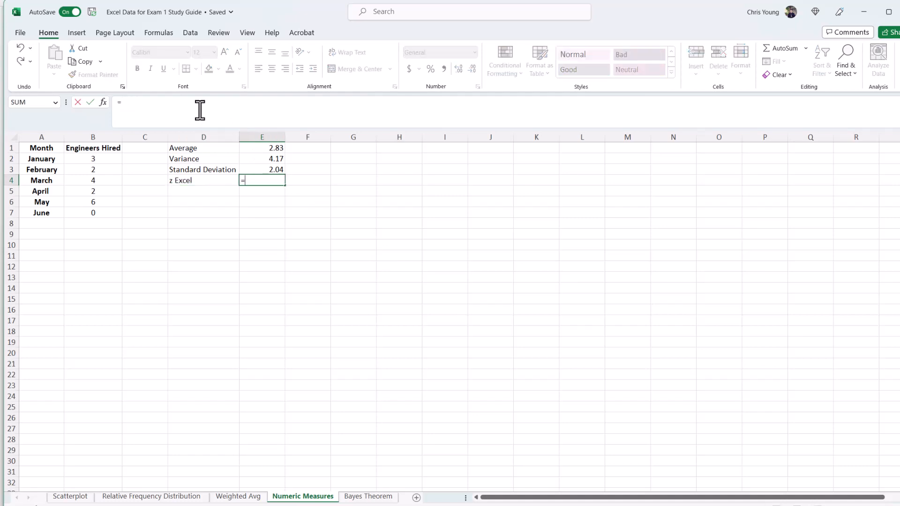
type("ST")
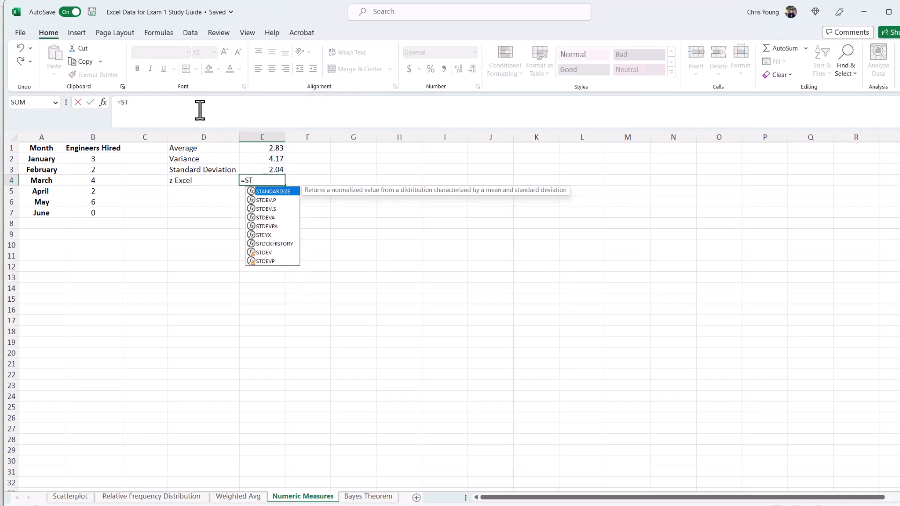
key("Tab")
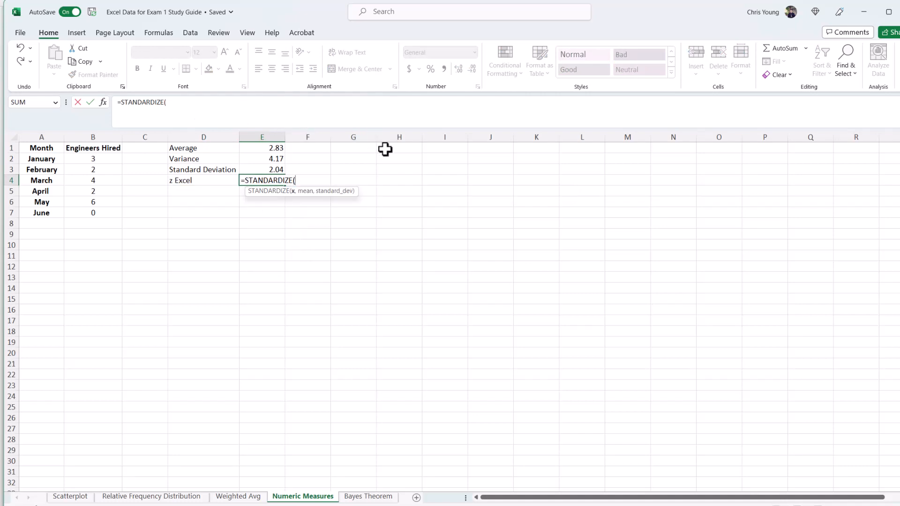
left_click(97, 200)
type(",")
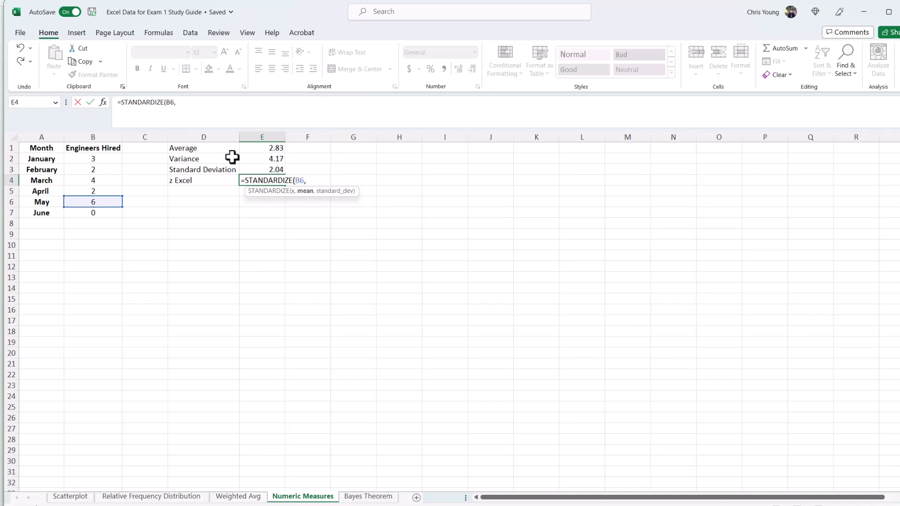
left_click(275, 149)
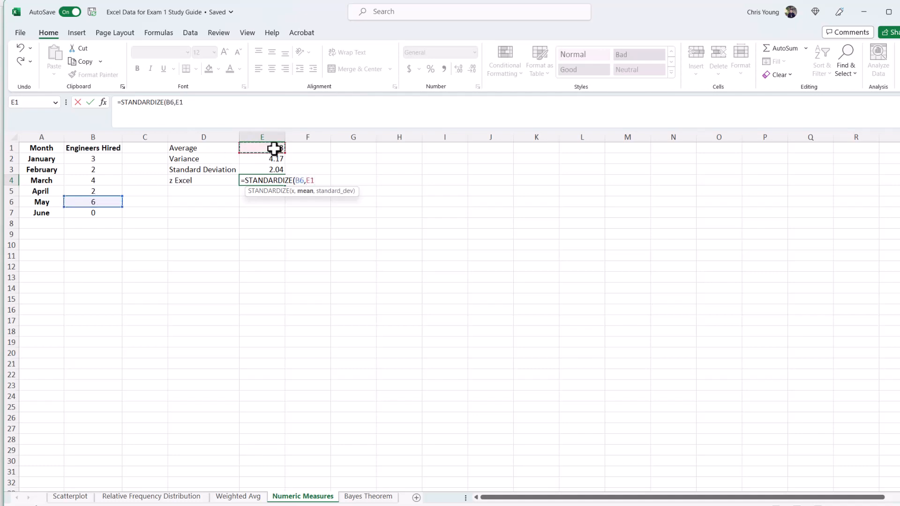
type(",")
left_click(273, 169)
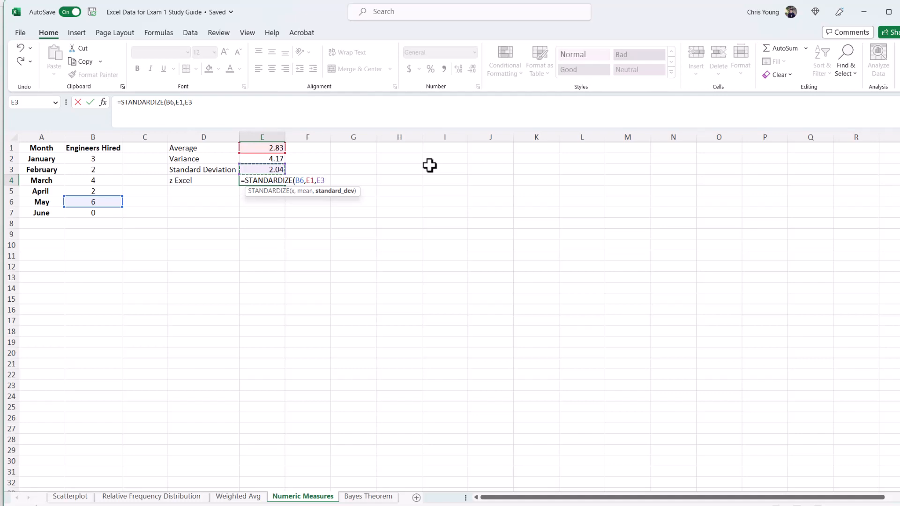
type(")")
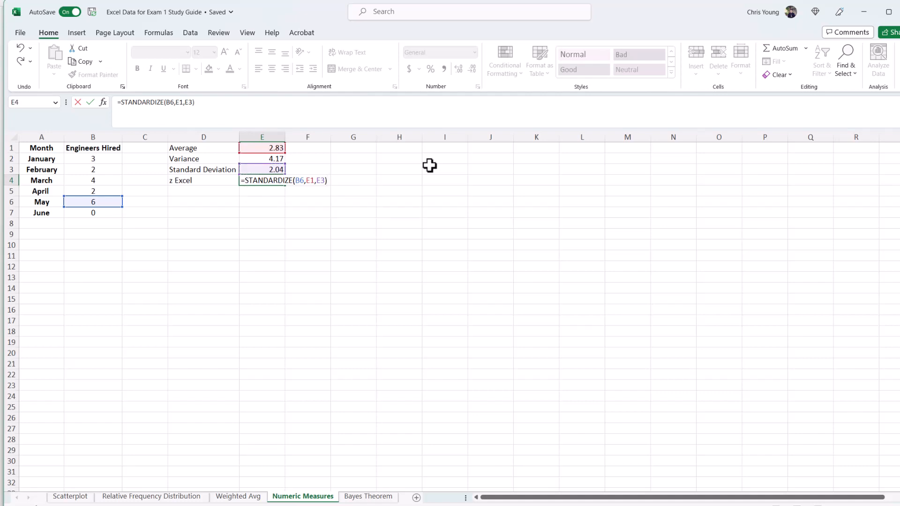
key("Return")
key("Up")
key("Right")
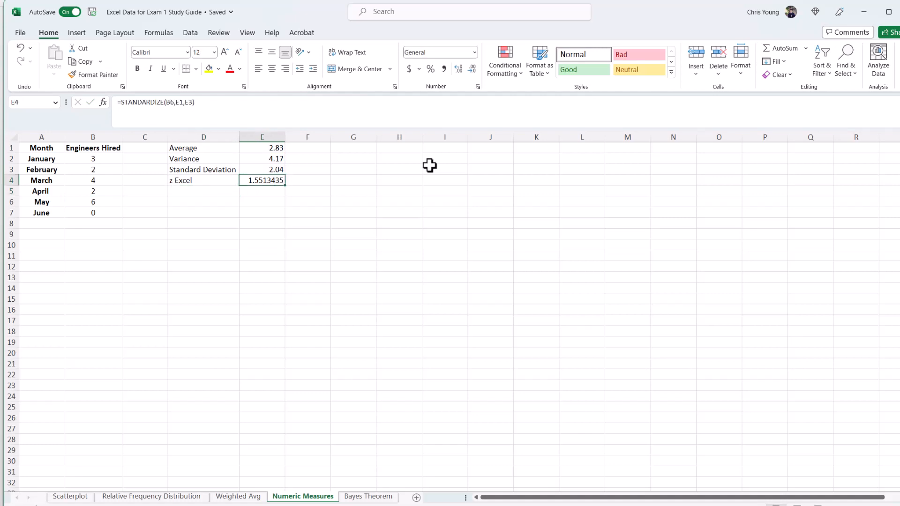
Step: Reduce the displayed decimals of the z-score in E4 to two places
left_click(474, 70)
left_click(474, 70)
left_click(475, 69)
left_click(474, 70)
left_click(474, 69)
Step: Label D5 as z and compute May's z-score manually in E5 as =(B6-E1)/E3
left_click(199, 190)
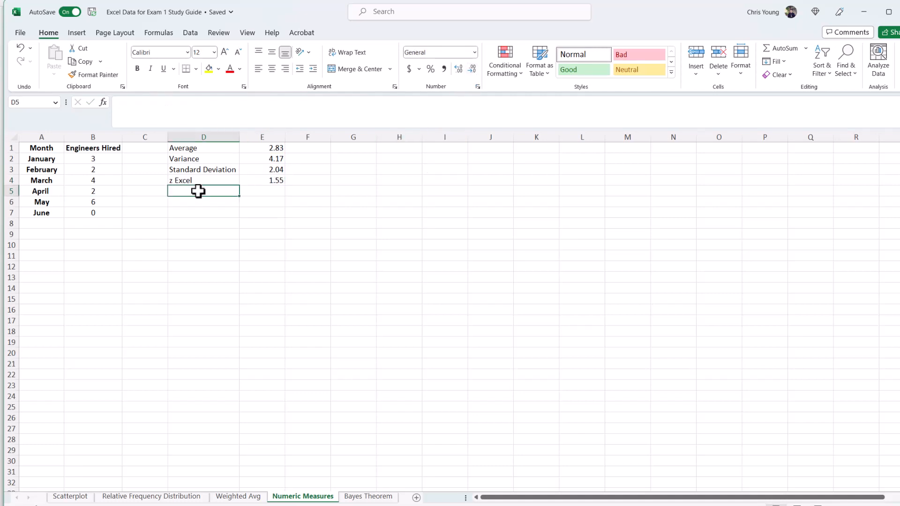
type("z")
key("Delete")
key("Tab")
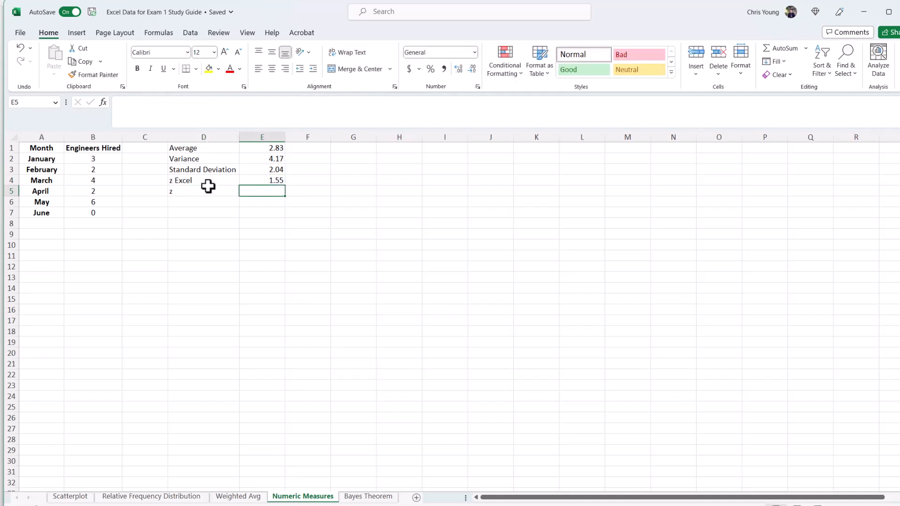
type("=")
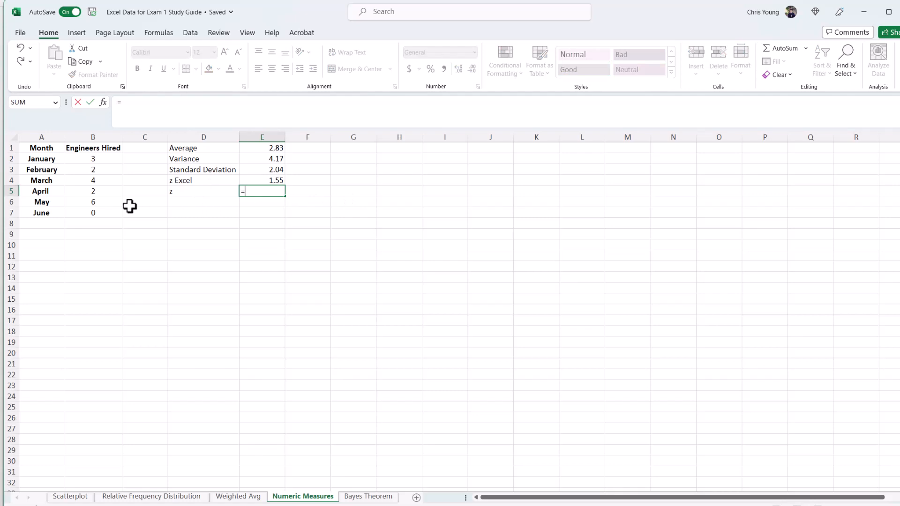
left_click(101, 203)
type("-")
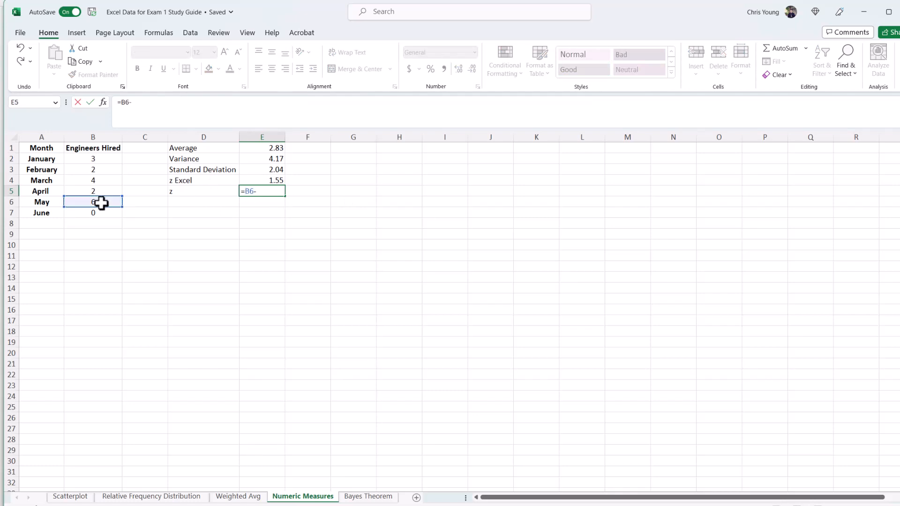
left_click(239, 149)
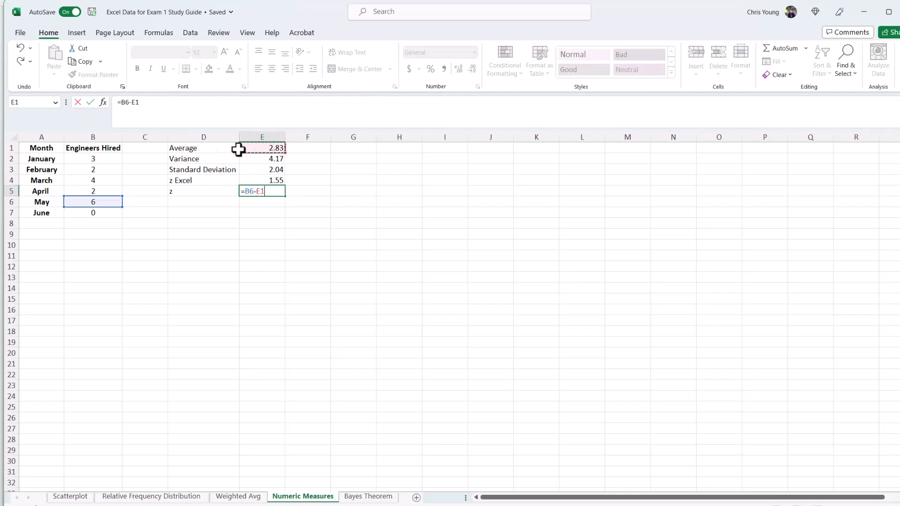
left_click(120, 102)
type("(")
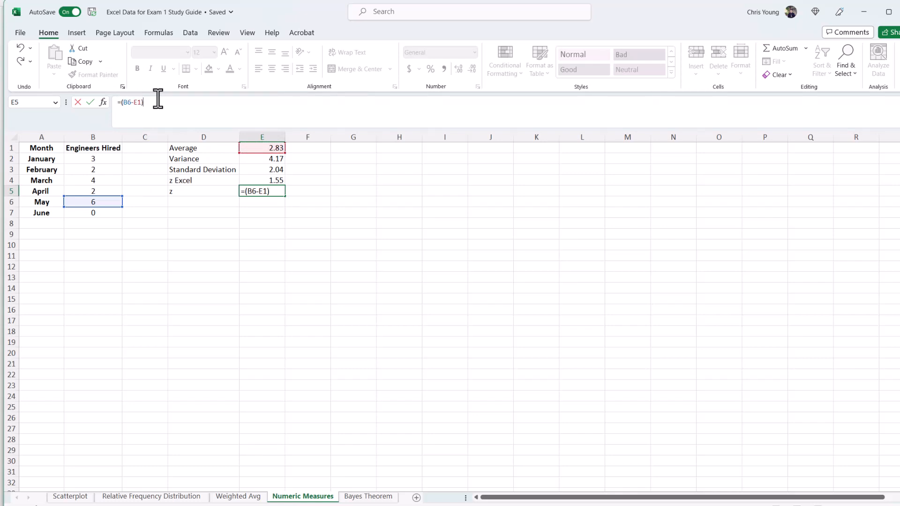
type("/")
left_click(274, 170)
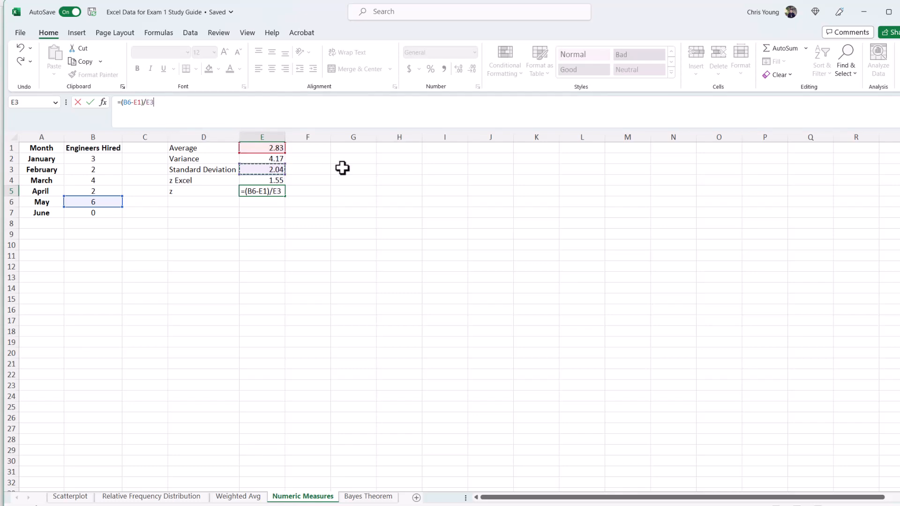
key("ctrl+Return")
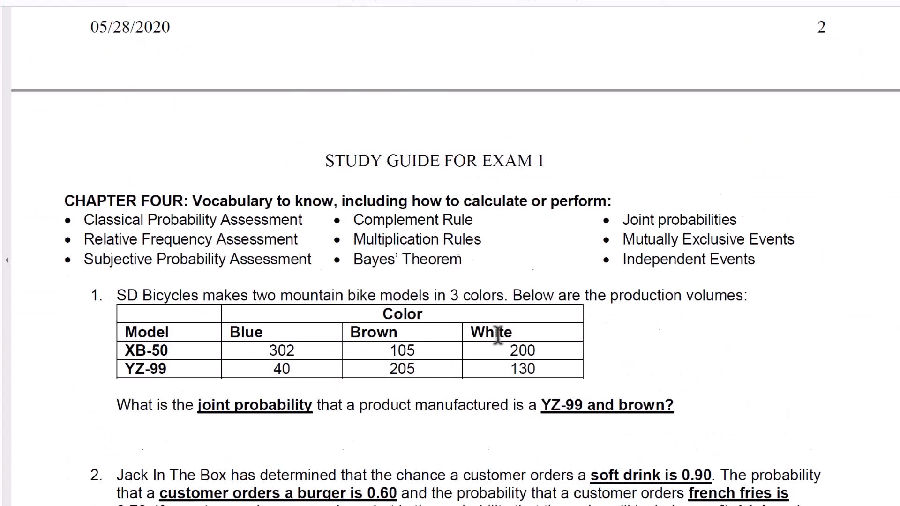
Step: Scroll the study guide to the chapter four probability questions
scroll(498, 335, "down", 3)
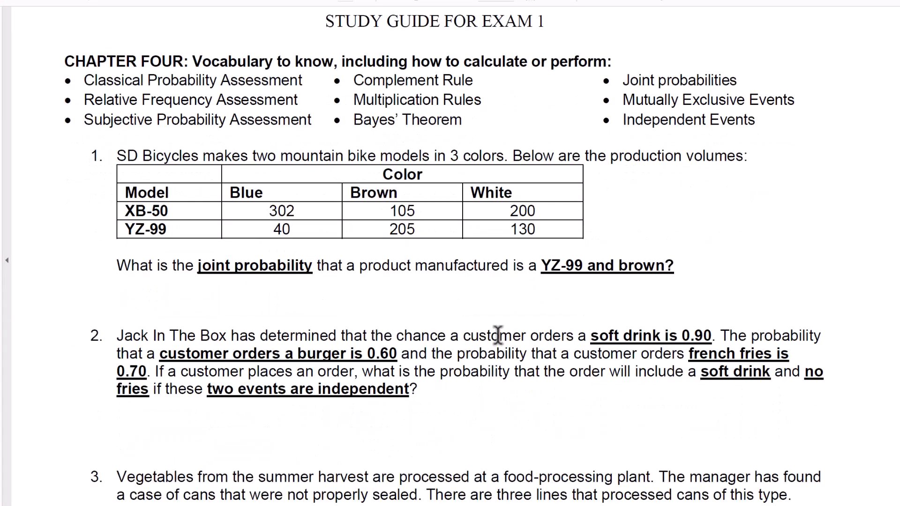
scroll(498, 335, "down", 1)
scroll(497, 336, "up", 1)
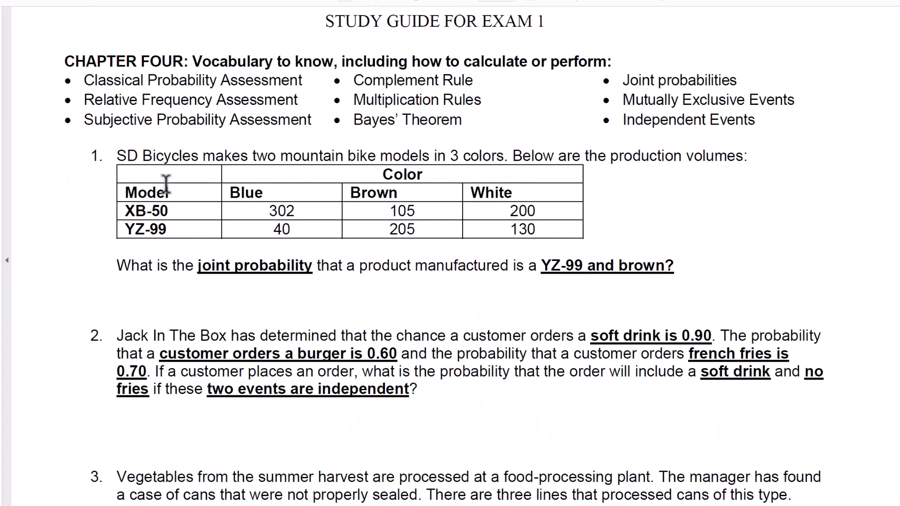